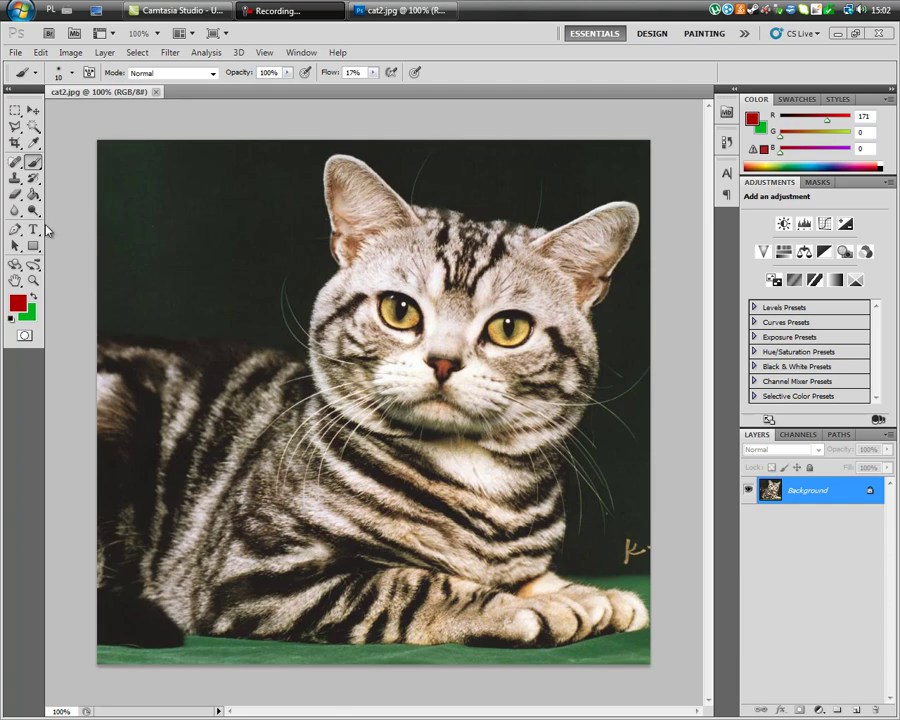
Minimize Photoshop to show the black-and-white, red-eyed cat desktop wallpaper.
{"action": "left_click", "coordinate": [855, 33]}
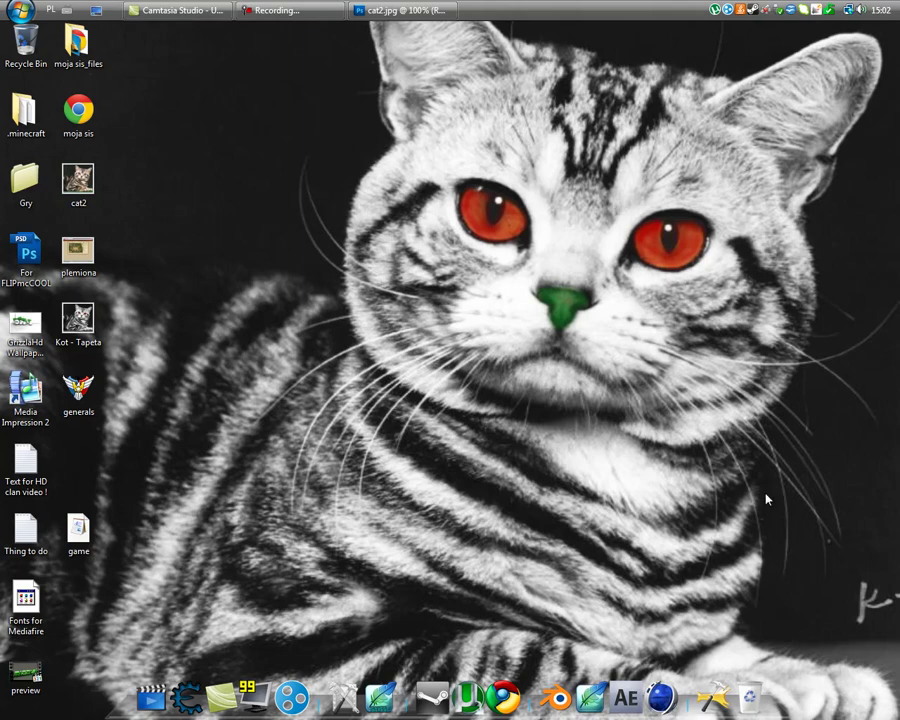
{"action": "left_click_drag", "start_coordinate": [854, 482], "coordinate": [315, 40]}
{"action": "left_click", "coordinate": [398, 9]}
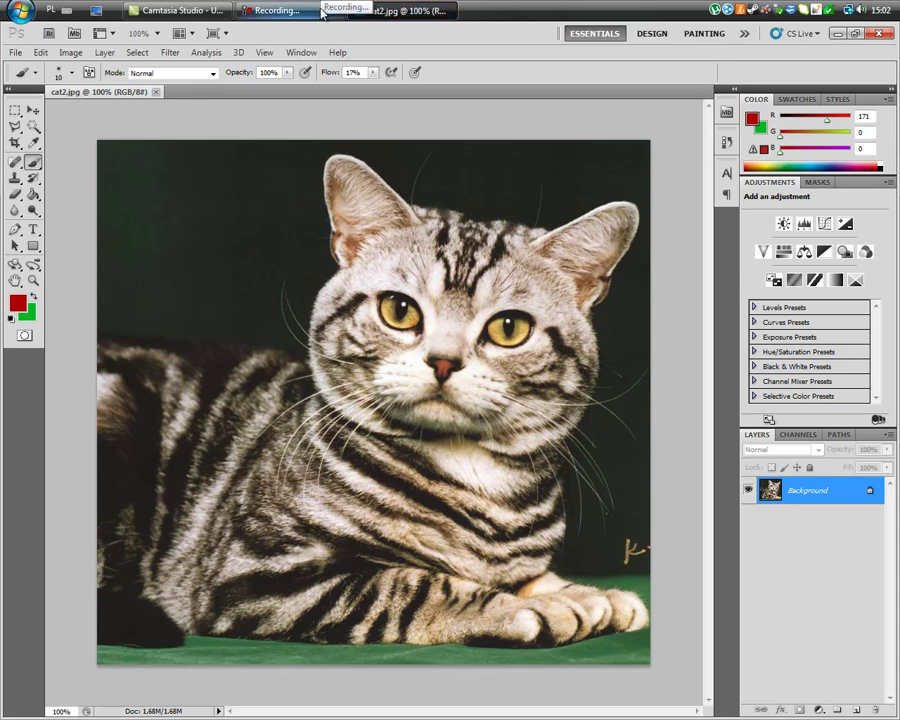
{"action": "left_click", "coordinate": [322, 12]}
{"action": "left_click", "coordinate": [322, 12]}
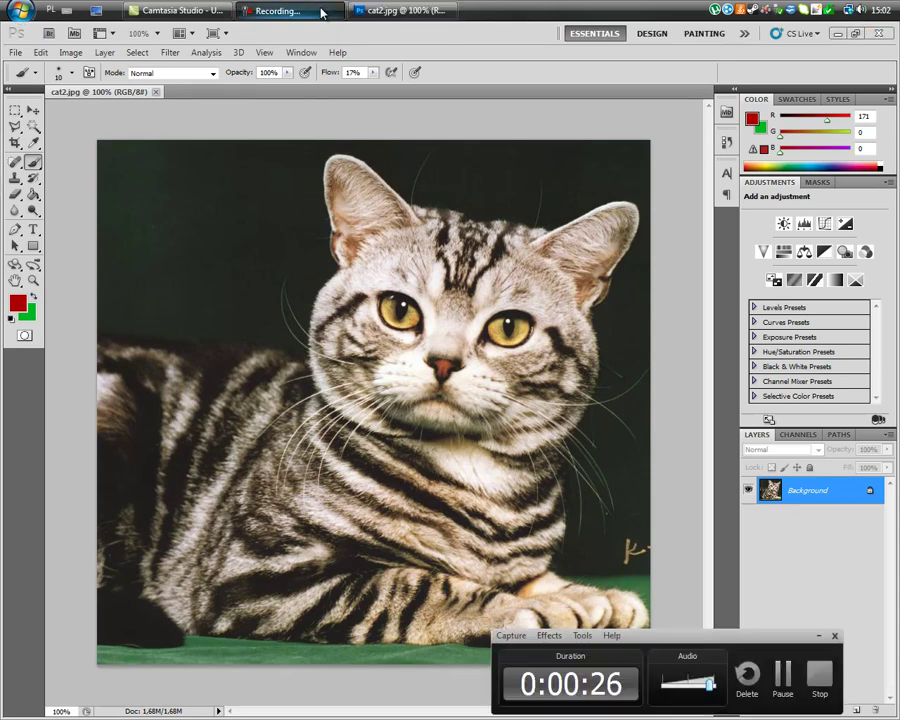
{"action": "left_click", "coordinate": [405, 9]}
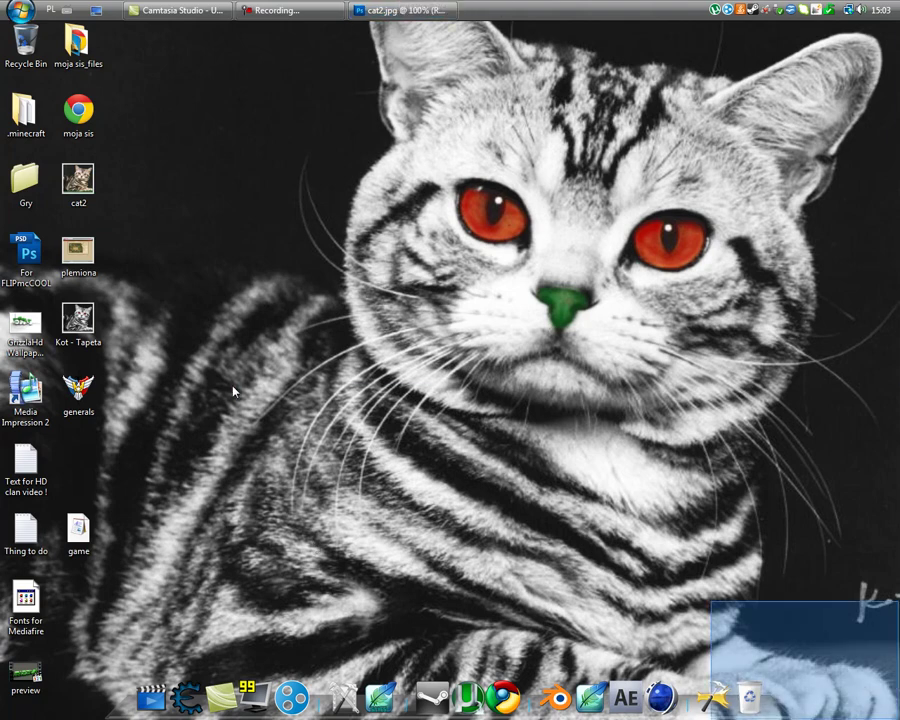
Browse the dock's saved-files stack and the Gry folder, then restore Photoshop with cat2.jpg.
{"action": "left_click_drag", "start_coordinate": [233, 391], "coordinate": [486, 468]}
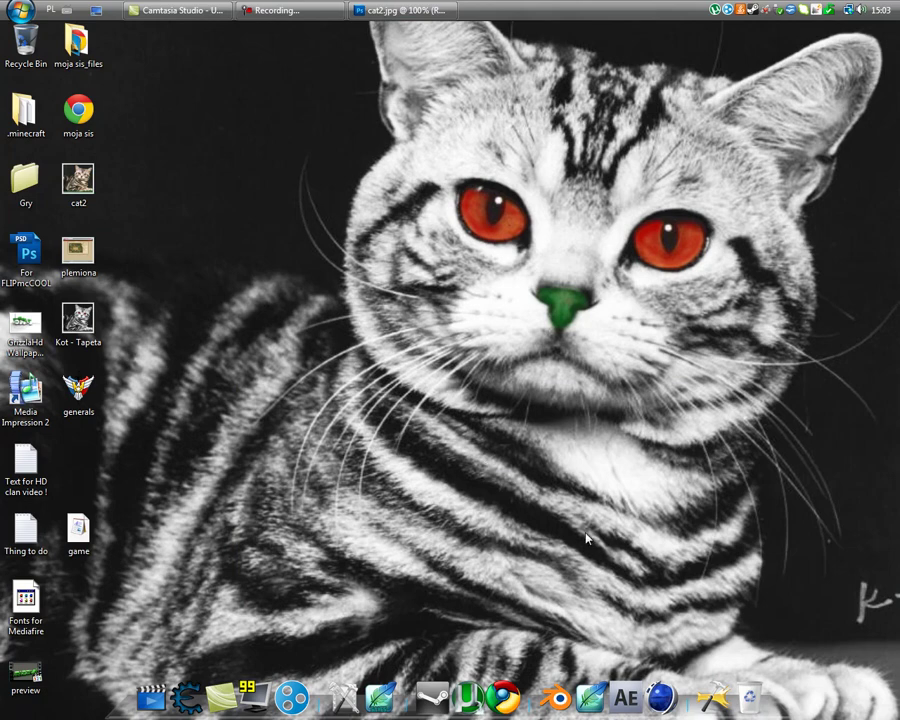
{"action": "left_click_drag", "start_coordinate": [886, 712], "coordinate": [287, 232]}
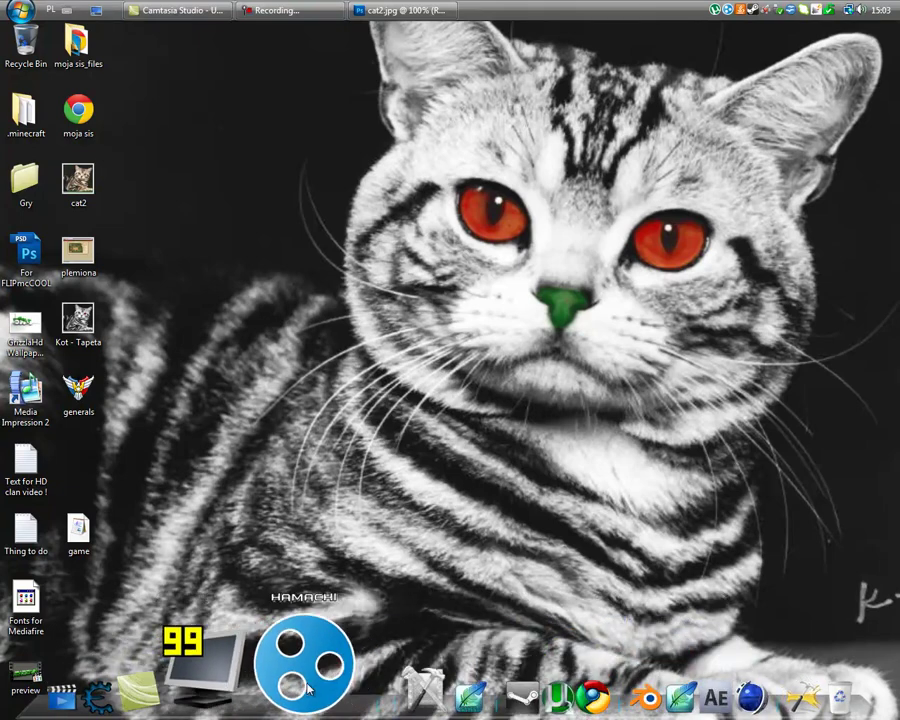
{"action": "left_click", "coordinate": [390, 688]}
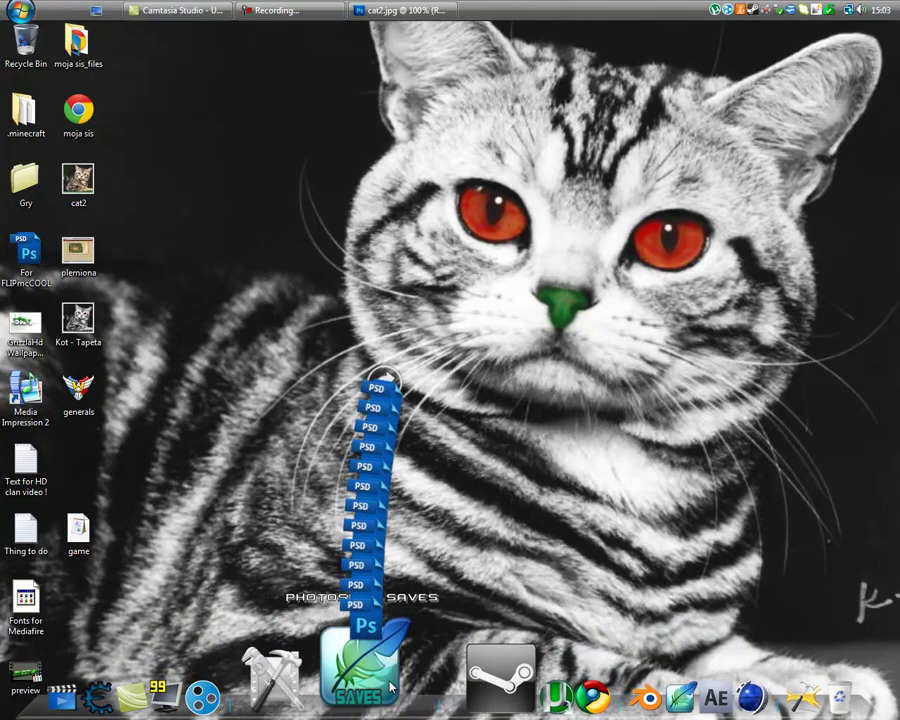
{"action": "left_click", "coordinate": [346, 482]}
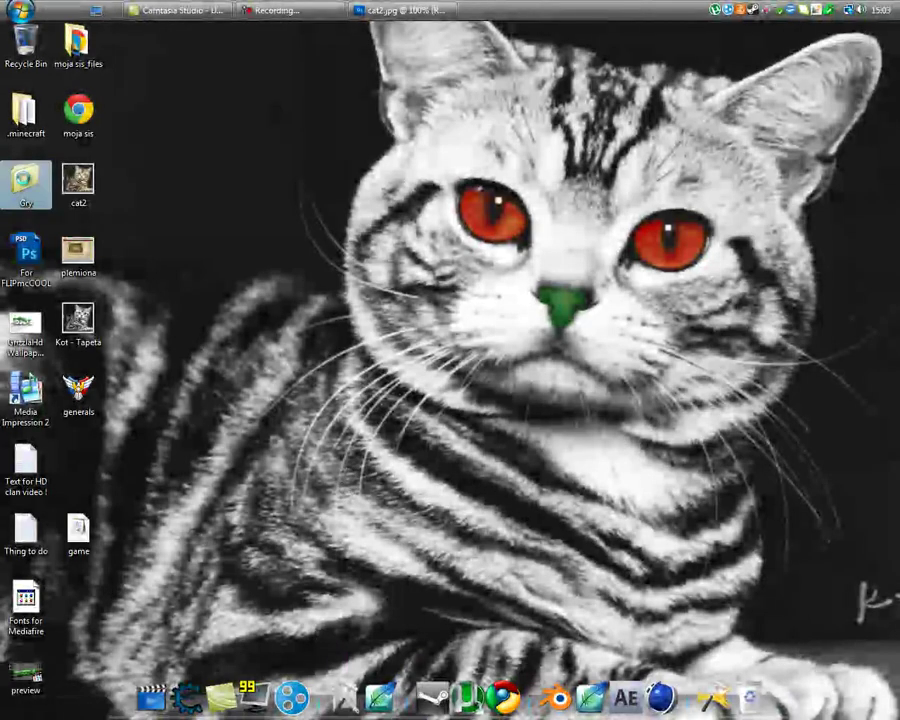
{"action": "double_click", "coordinate": [25, 182]}
{"action": "right_click", "coordinate": [25, 182]}
{"action": "left_click", "coordinate": [274, 146]}
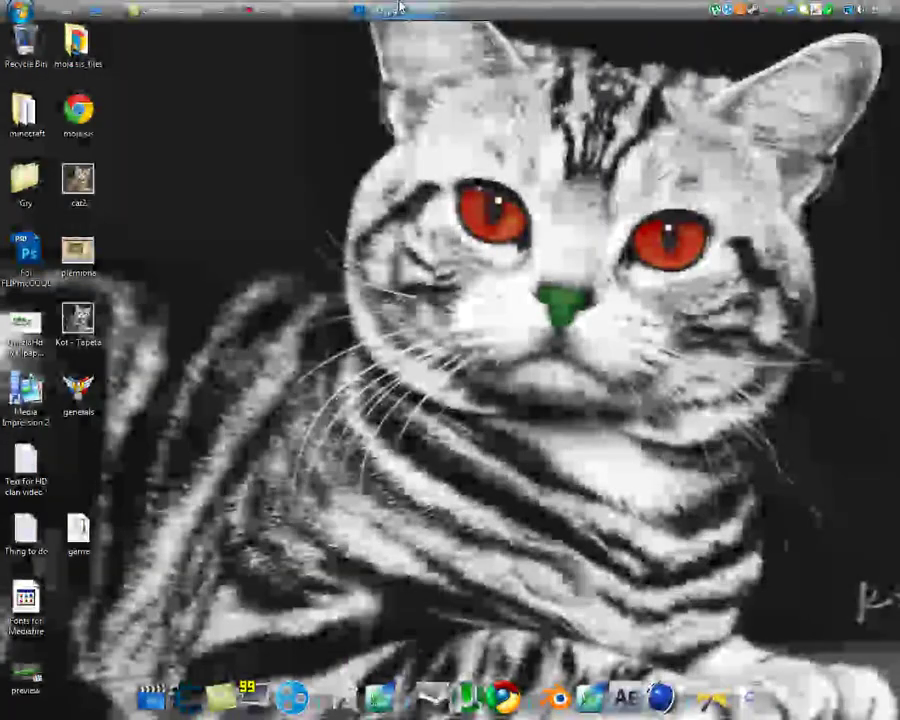
{"action": "left_click", "coordinate": [400, 8]}
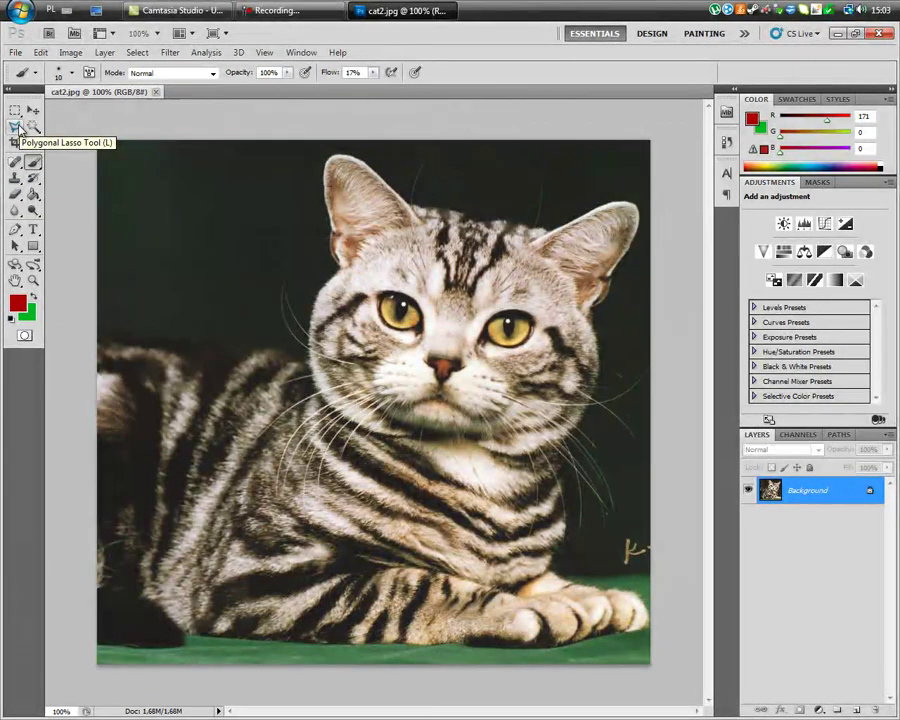
Choose the freehand Lasso Tool and zoom to 400% on the cat's eyes and nose.
{"action": "left_click", "coordinate": [17, 128]}
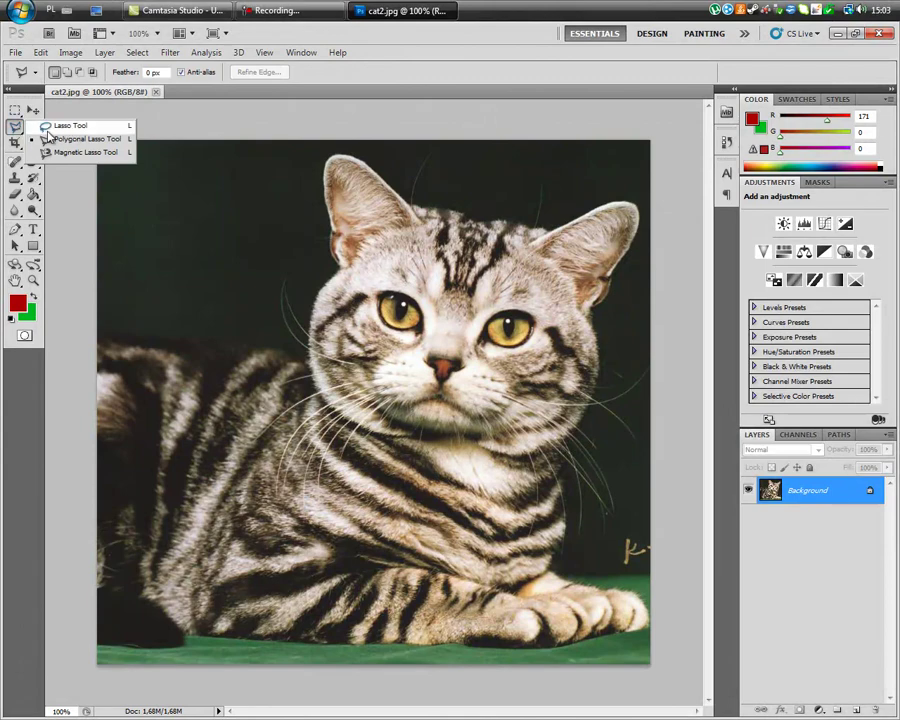
{"action": "left_click", "coordinate": [72, 128]}
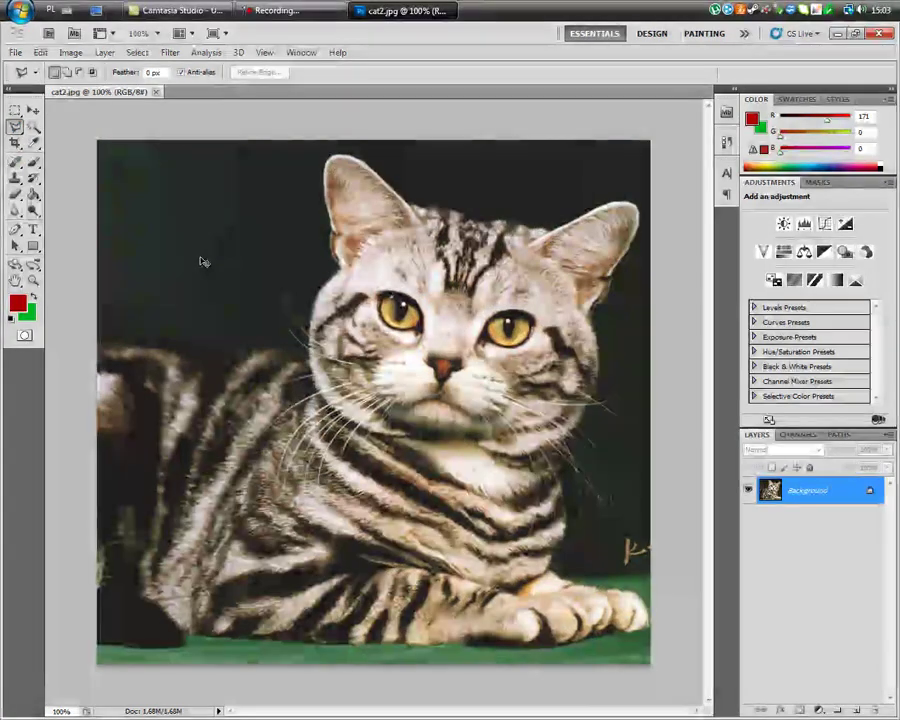
{"action": "key", "text": "ctrl+plus"}
{"action": "key", "text": "ctrl+0"}
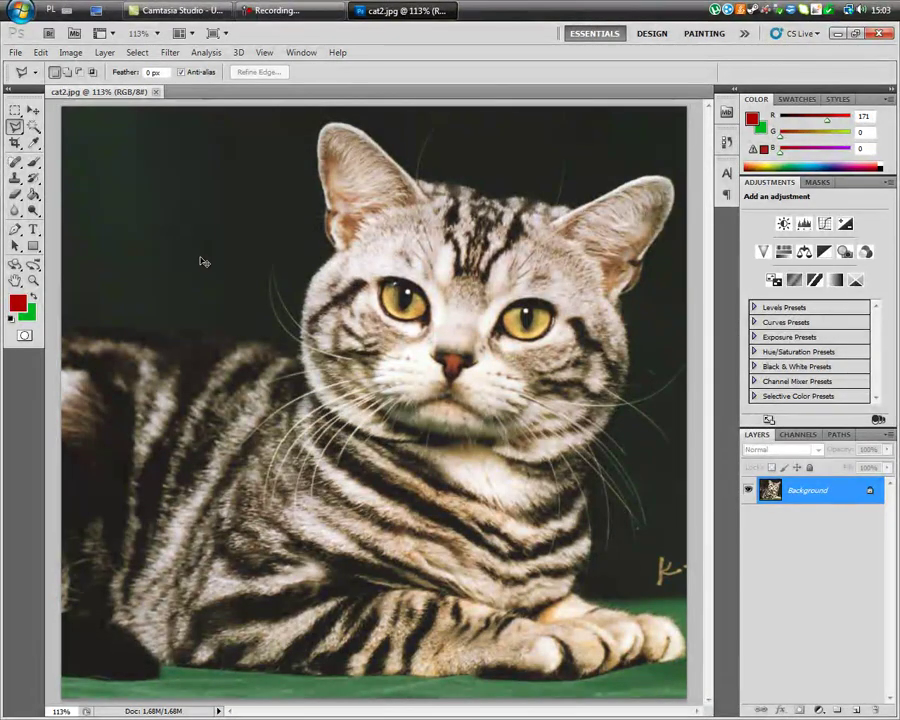
{"action": "key", "text": "ctrl+plus"}
{"action": "key", "text": "ctrl+plus"}
{"action": "key", "text": "ctrl+plus"}
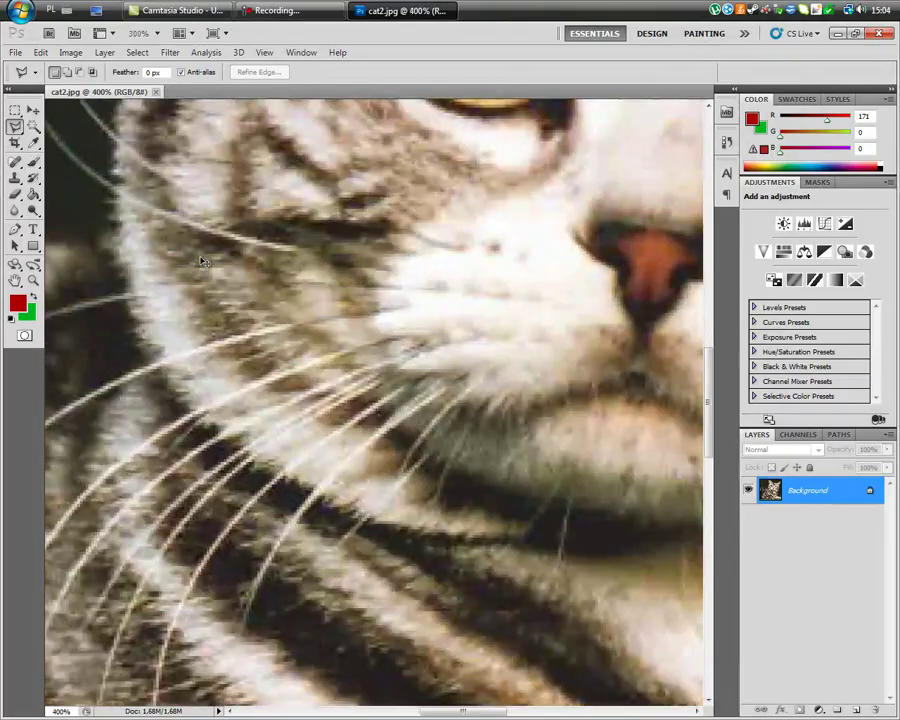
{"action": "key", "text": "ctrl+plus"}
{"action": "key", "text": "ctrl+plus"}
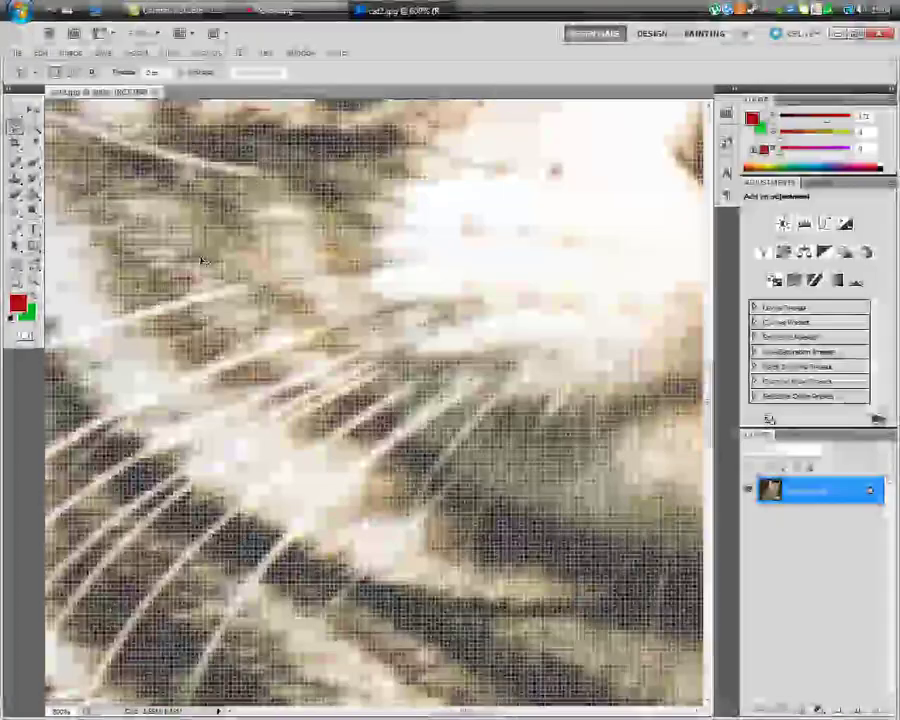
{"action": "key", "text": "ctrl+minus"}
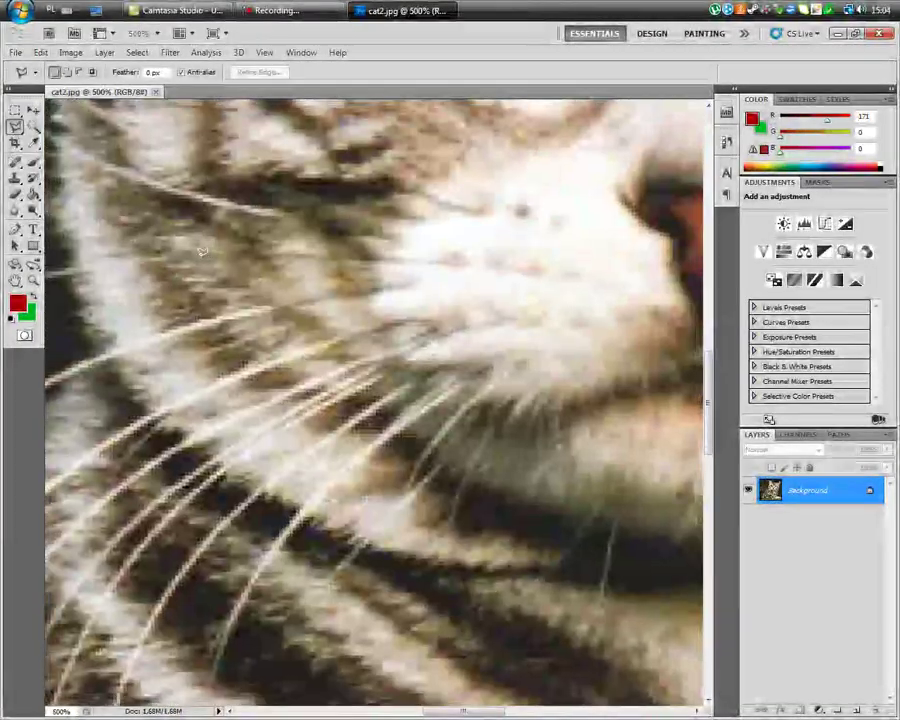
{"action": "key", "text": "ctrl+minus"}
{"action": "left_click_drag", "start_coordinate": [389, 270], "coordinate": [147, 468]}
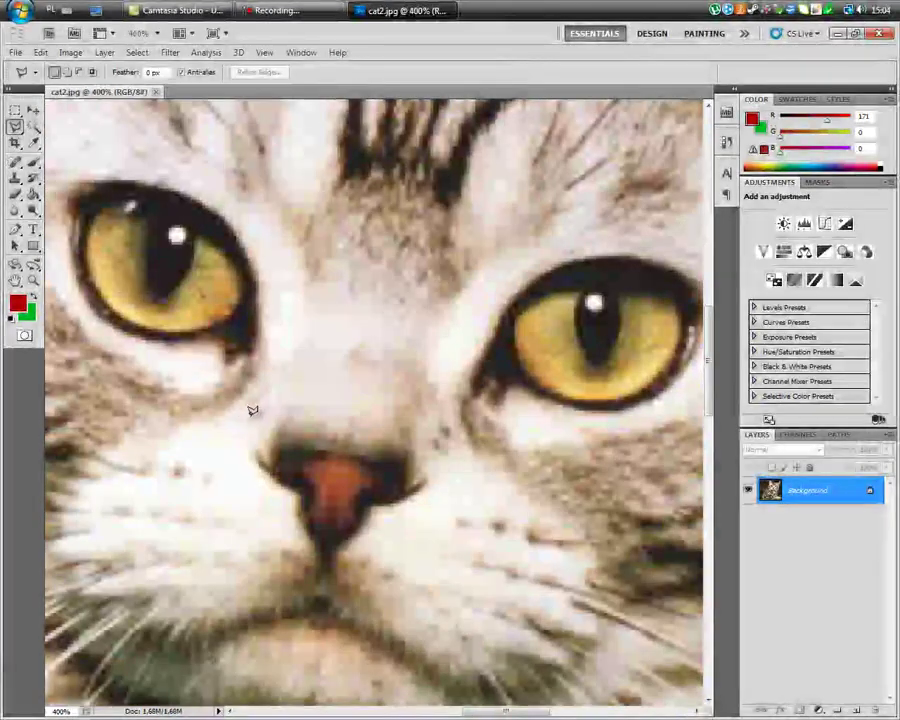
Lasso the cat's left eye and copy it onto Layer 1 with Layer via Copy.
{"action": "left_click", "coordinate": [113, 184]}
{"action": "mouse_move", "coordinate": [148, 185]}
{"action": "left_mouse_down"}
{"action": "mouse_move", "coordinate": [232, 238]}
{"action": "mouse_move", "coordinate": [252, 298]}
{"action": "left_mouse_up"}
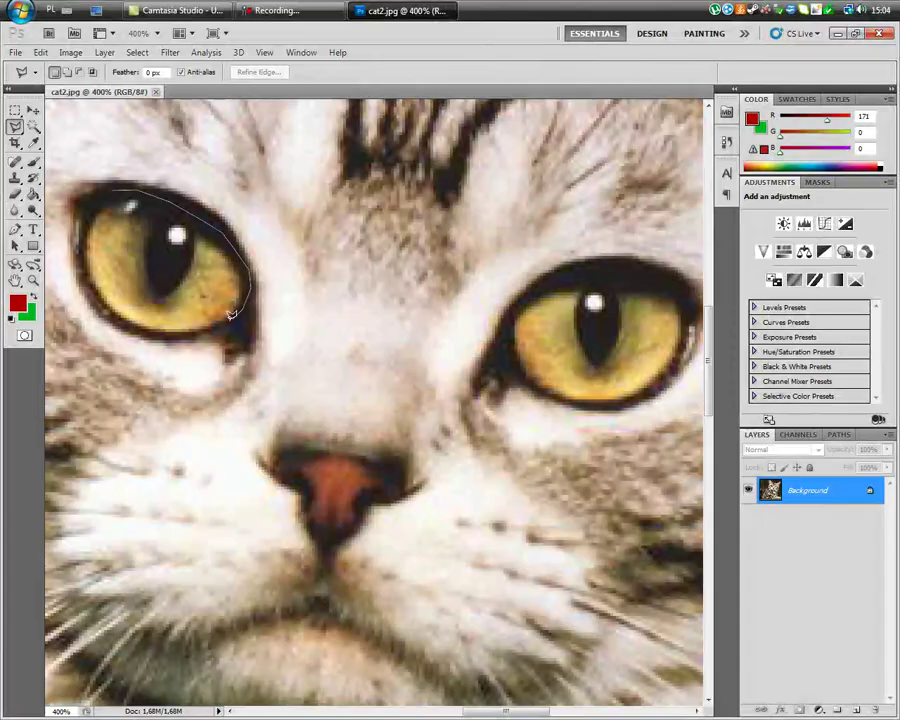
{"action": "mouse_move", "coordinate": [203, 322]}
{"action": "left_mouse_down"}
{"action": "mouse_move", "coordinate": [150, 330]}
{"action": "mouse_move", "coordinate": [86, 274]}
{"action": "mouse_move", "coordinate": [84, 204]}
{"action": "mouse_move", "coordinate": [114, 182]}
{"action": "mouse_move", "coordinate": [128, 188]}
{"action": "left_mouse_up"}
{"action": "right_click", "coordinate": [133, 216]}
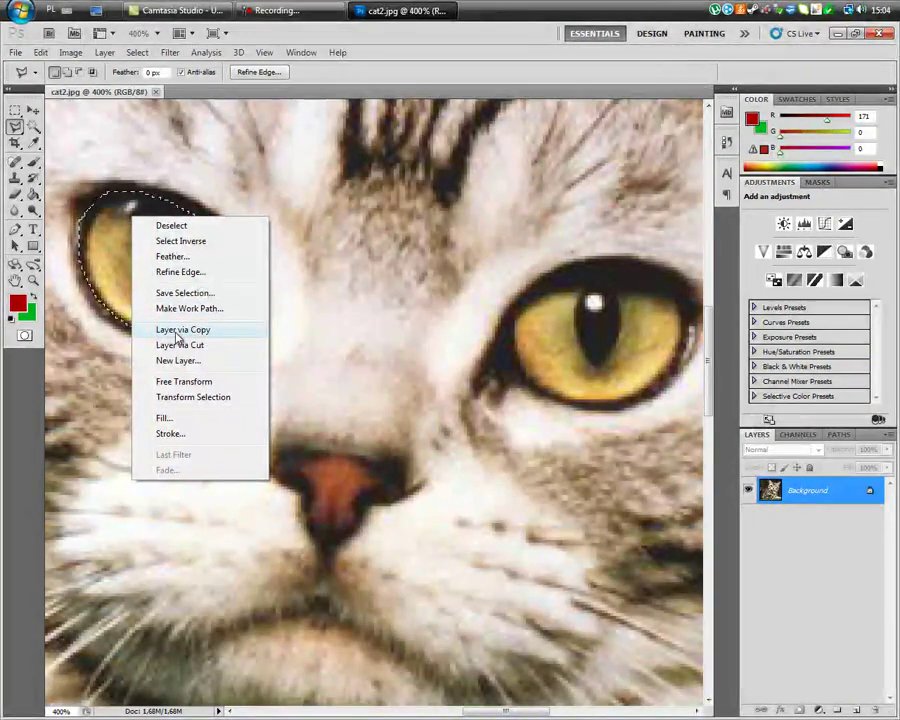
{"action": "left_click", "coordinate": [176, 336]}
{"action": "left_click", "coordinate": [804, 518]}
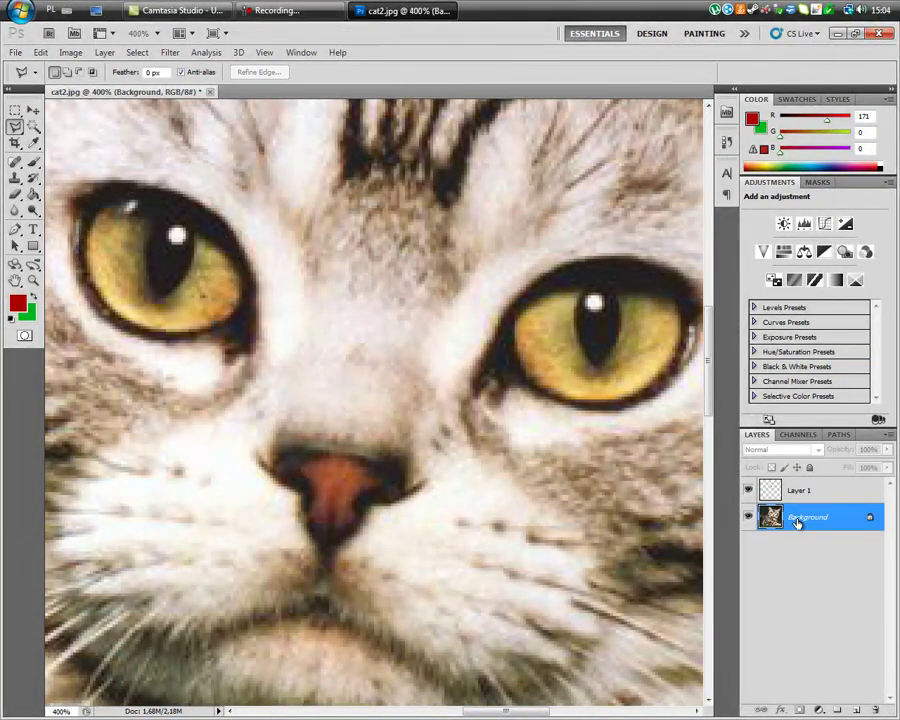
Lasso the right eye from Background and copy it onto Layer 2.
{"action": "mouse_move", "coordinate": [547, 283]}
{"action": "left_mouse_down"}
{"action": "mouse_move", "coordinate": [683, 287]}
{"action": "mouse_move", "coordinate": [692, 303]}
{"action": "mouse_move", "coordinate": [682, 350]}
{"action": "mouse_move", "coordinate": [601, 398]}
{"action": "mouse_move", "coordinate": [536, 374]}
{"action": "mouse_move", "coordinate": [511, 339]}
{"action": "mouse_move", "coordinate": [532, 287]}
{"action": "mouse_move", "coordinate": [548, 286]}
{"action": "left_mouse_up"}
{"action": "right_click", "coordinate": [547, 310]}
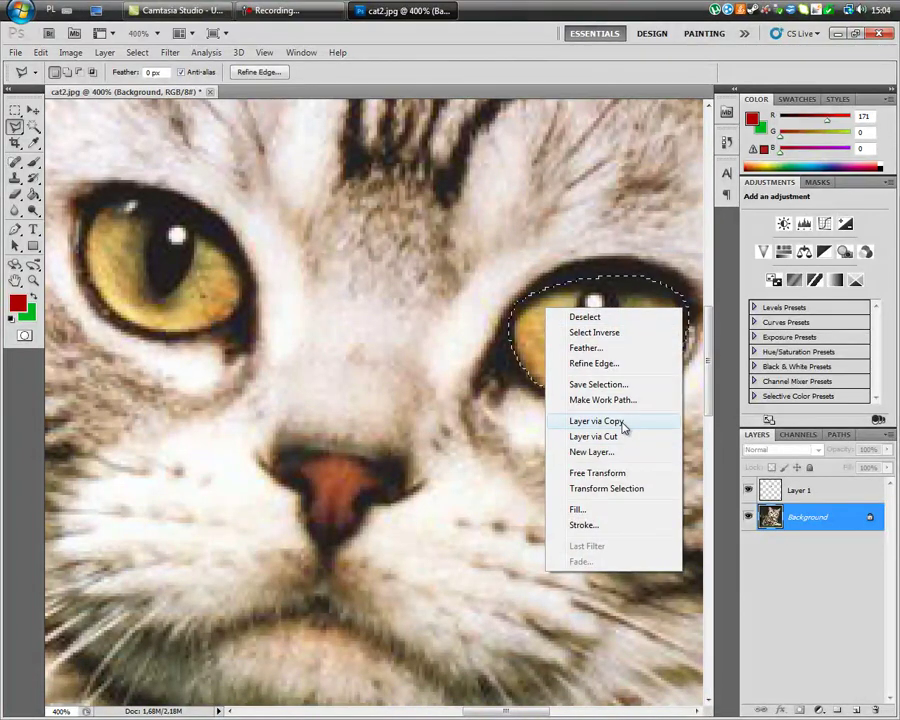
{"action": "left_click", "coordinate": [620, 423]}
{"action": "left_click", "coordinate": [805, 491]}
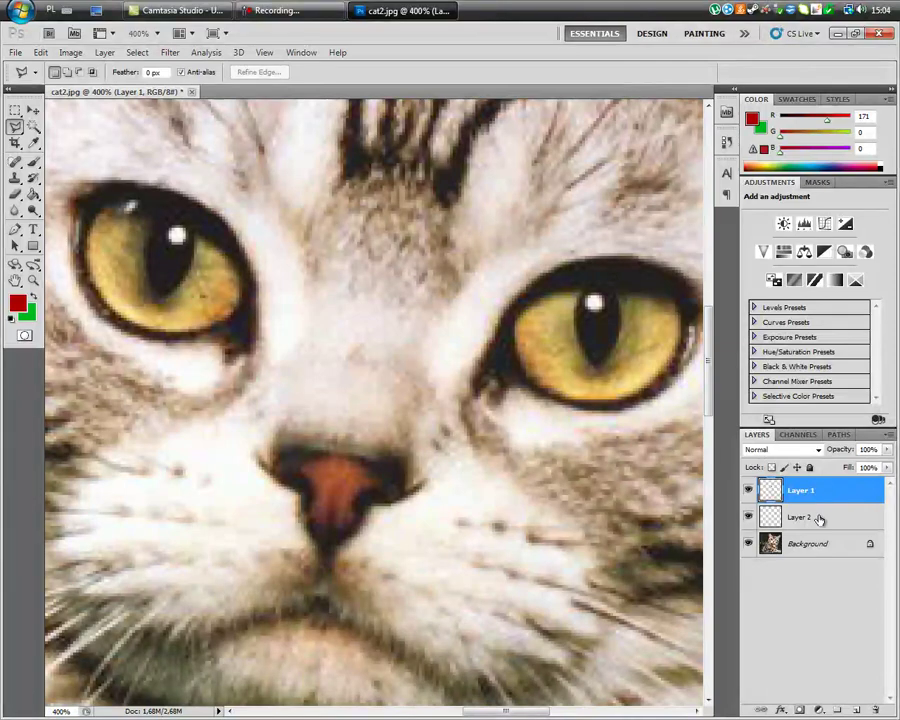
Merge Layer 1 and Layer 2 into a single layer named Eyes.
{"action": "left_click", "coordinate": [821, 516], "text": "shift"}
{"action": "right_click", "coordinate": [826, 488]}
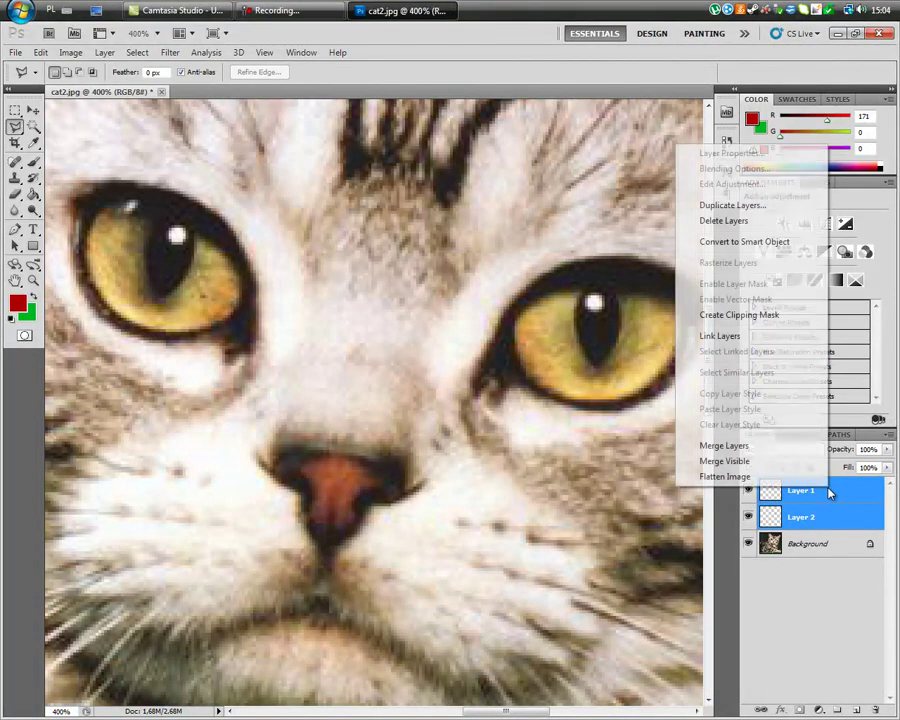
{"action": "left_click", "coordinate": [726, 445]}
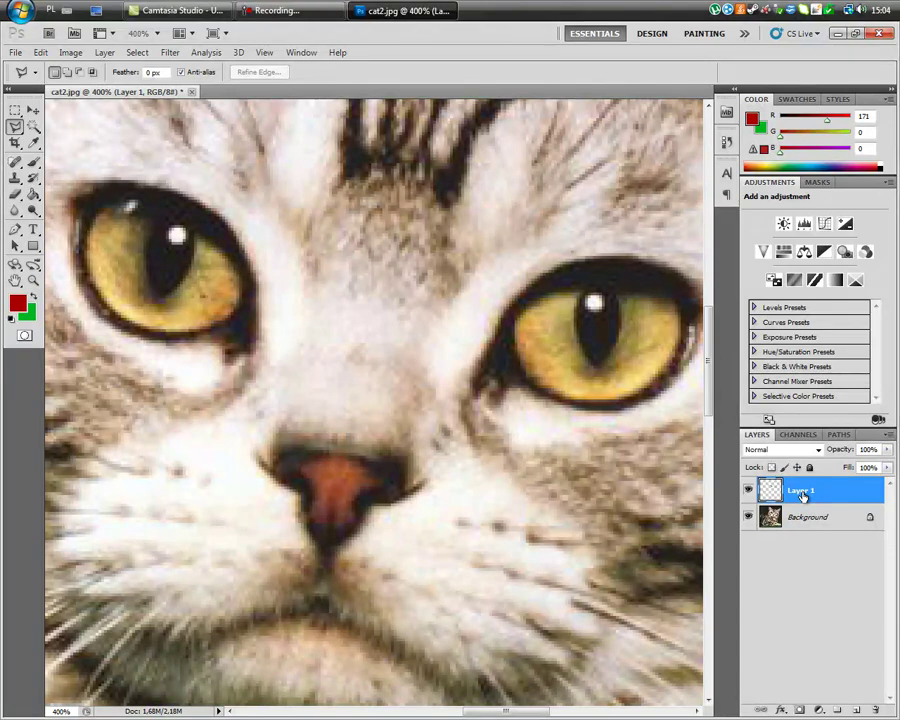
{"action": "double_click", "coordinate": [801, 491]}
{"action": "type", "text": "Eye"}
{"action": "type", "text": "s"}
{"action": "key", "text": "Return"}
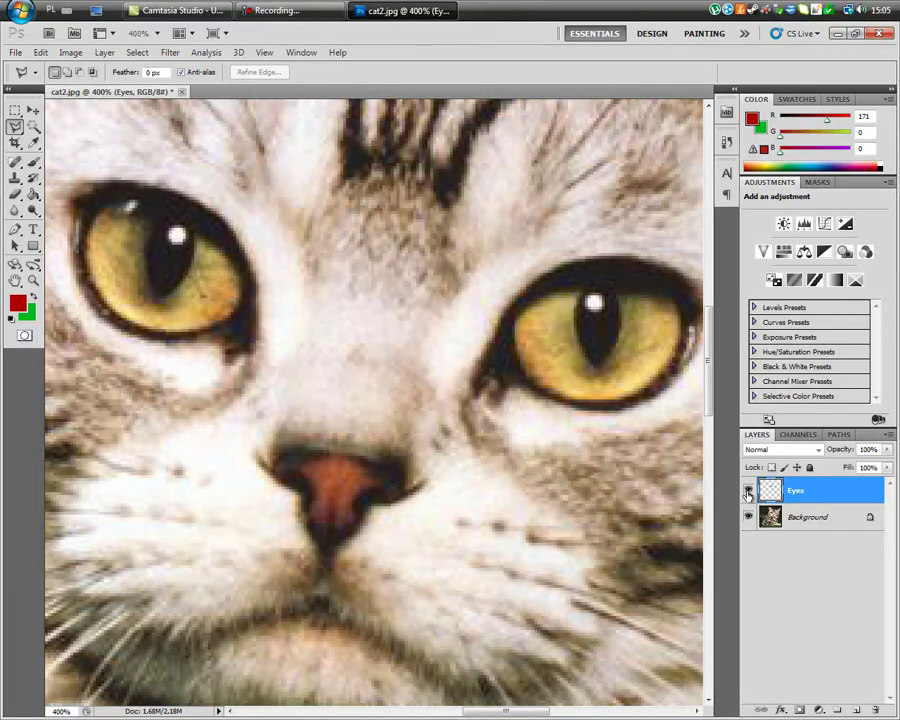
Toggle Eyes and Background visibility to check the eyes alone, then select Background.
{"action": "left_click", "coordinate": [749, 518]}
{"action": "left_click", "coordinate": [749, 517]}
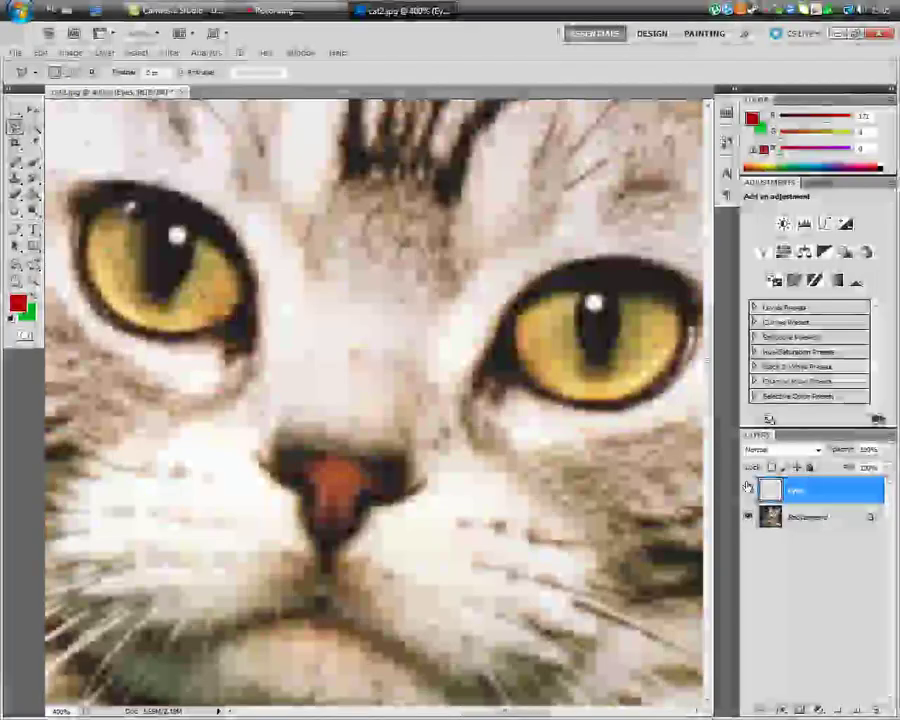
{"action": "left_click", "coordinate": [748, 488]}
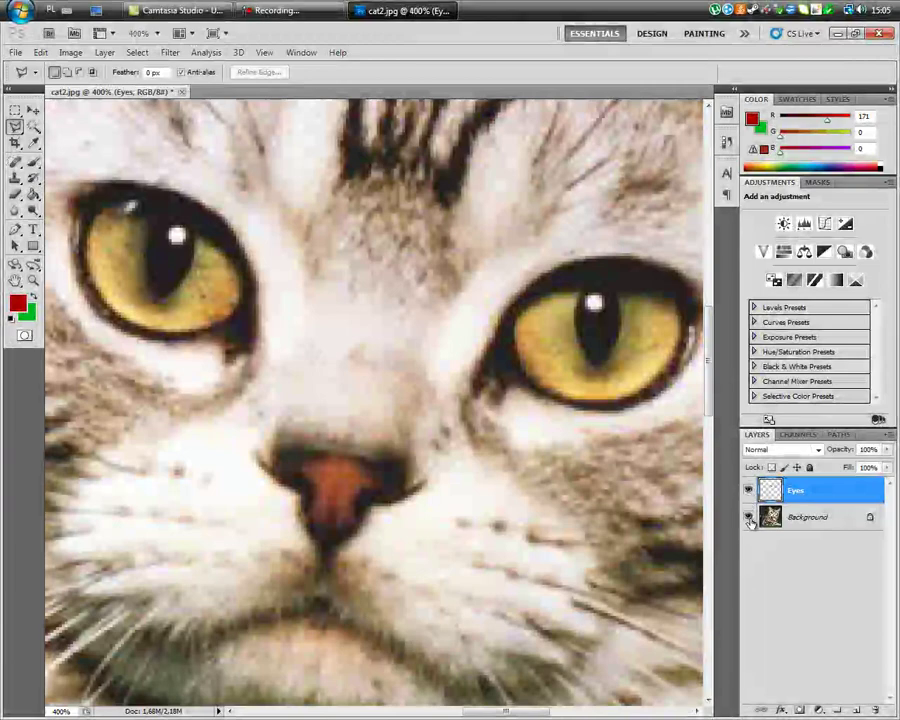
{"action": "left_click_drag", "start_coordinate": [749, 518], "coordinate": [745, 500]}
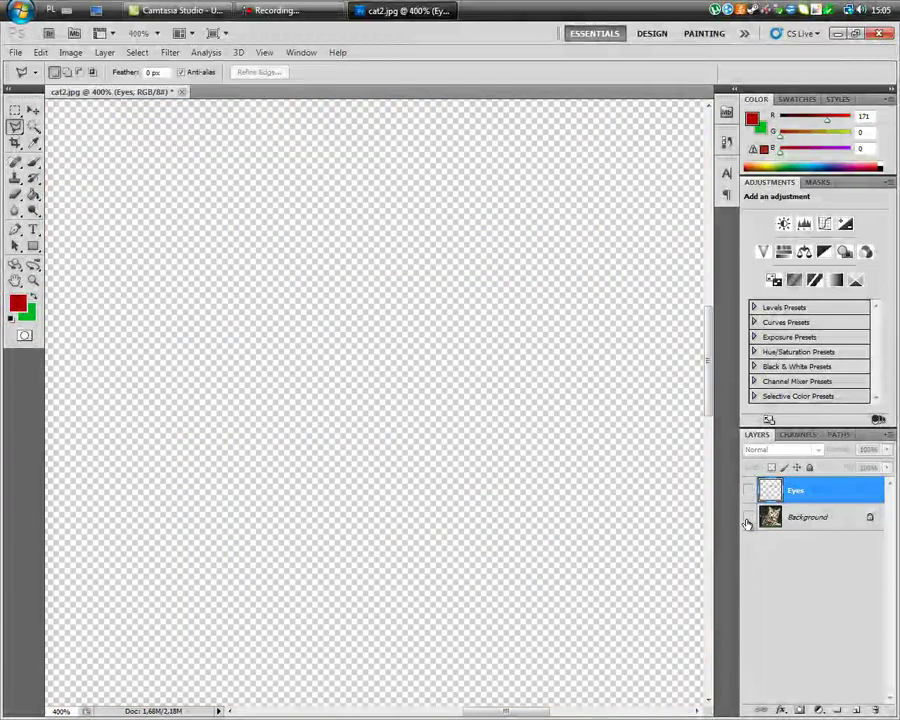
{"action": "left_click", "coordinate": [749, 490]}
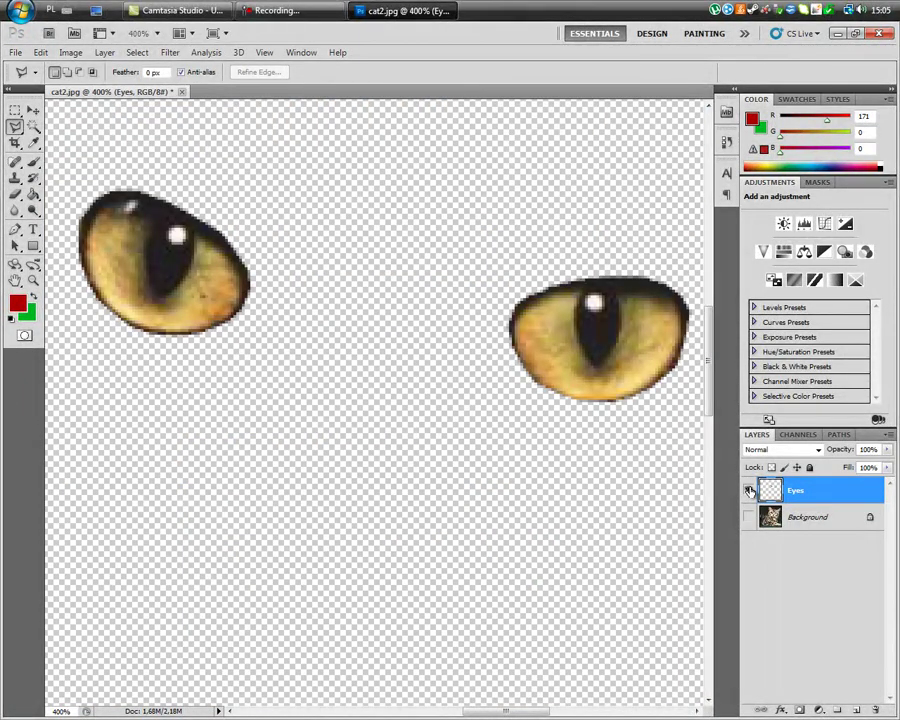
{"action": "left_click", "coordinate": [749, 517]}
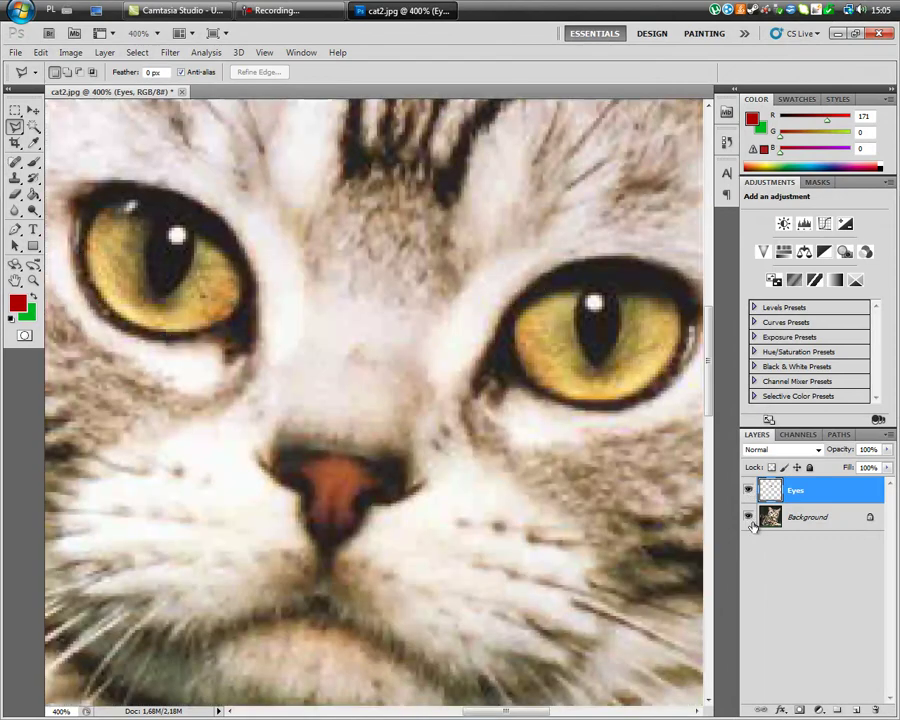
{"action": "left_click", "coordinate": [785, 552]}
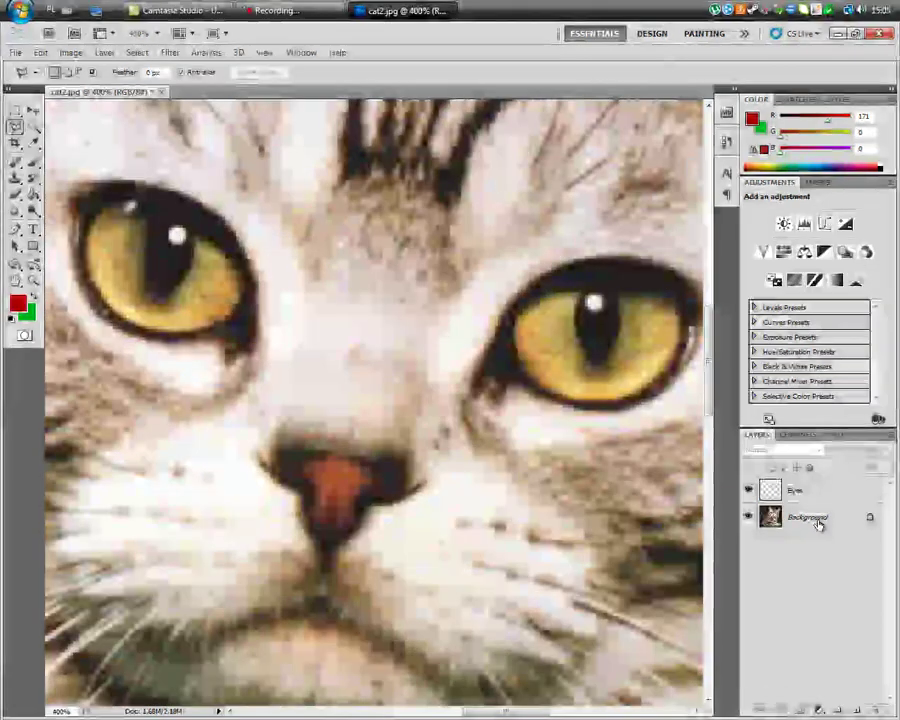
{"action": "left_click", "coordinate": [817, 522]}
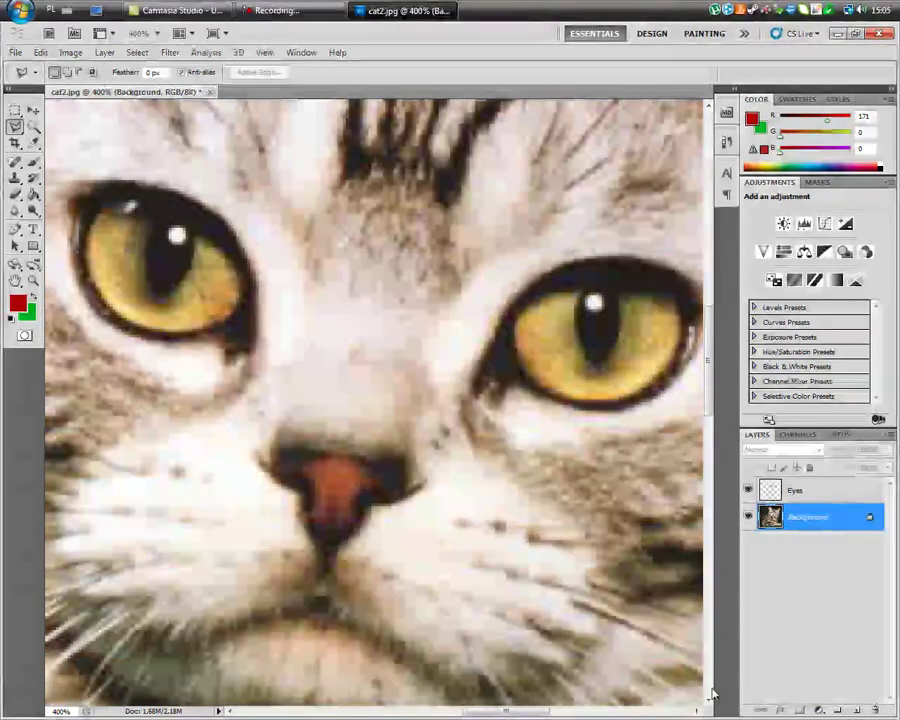
{"action": "left_click", "coordinate": [818, 708]}
{"action": "left_click", "coordinate": [833, 667]}
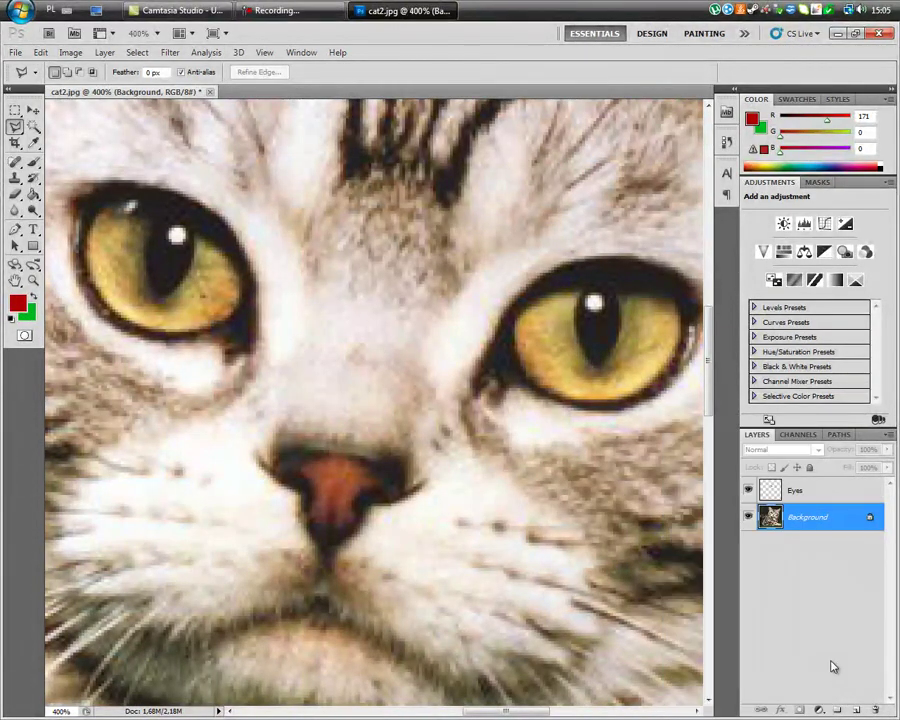
{"action": "left_click", "coordinate": [818, 708]}
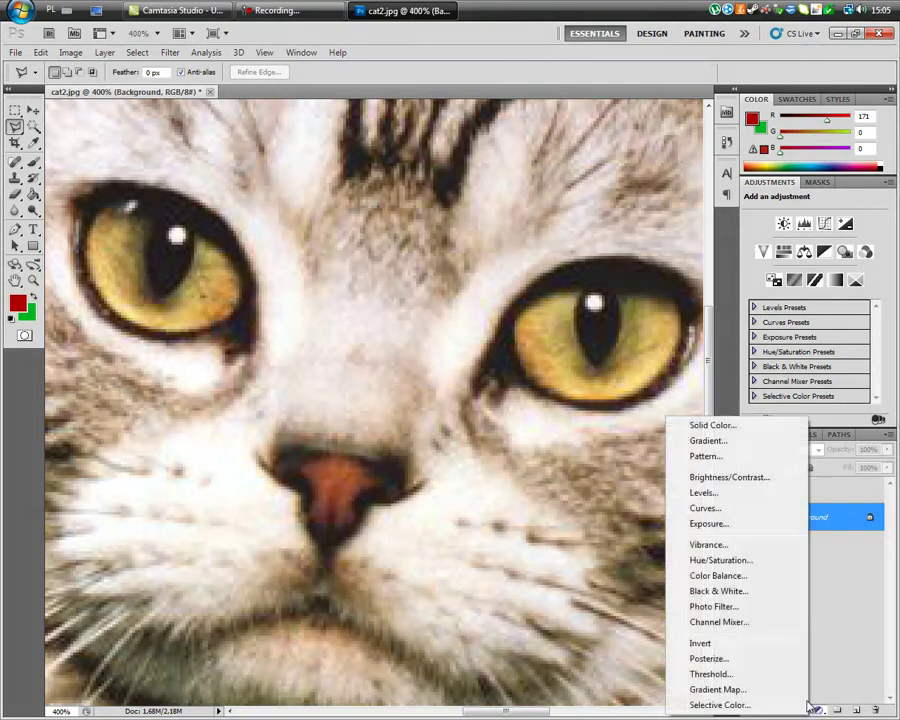
{"action": "left_click", "coordinate": [742, 690]}
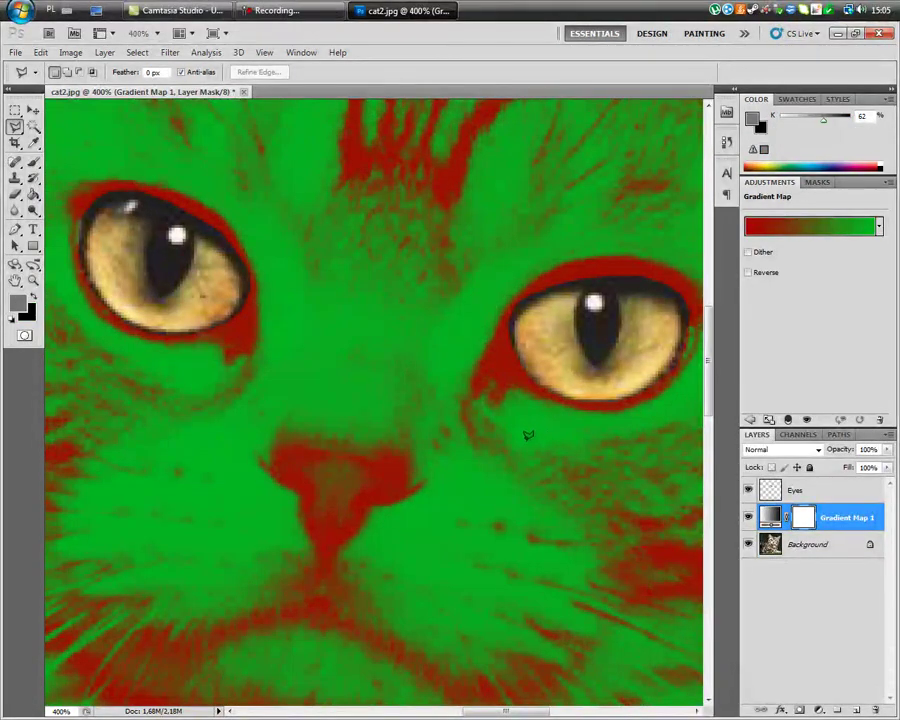
{"action": "key", "text": "ctrl+minus"}
{"action": "key", "text": "ctrl+0"}
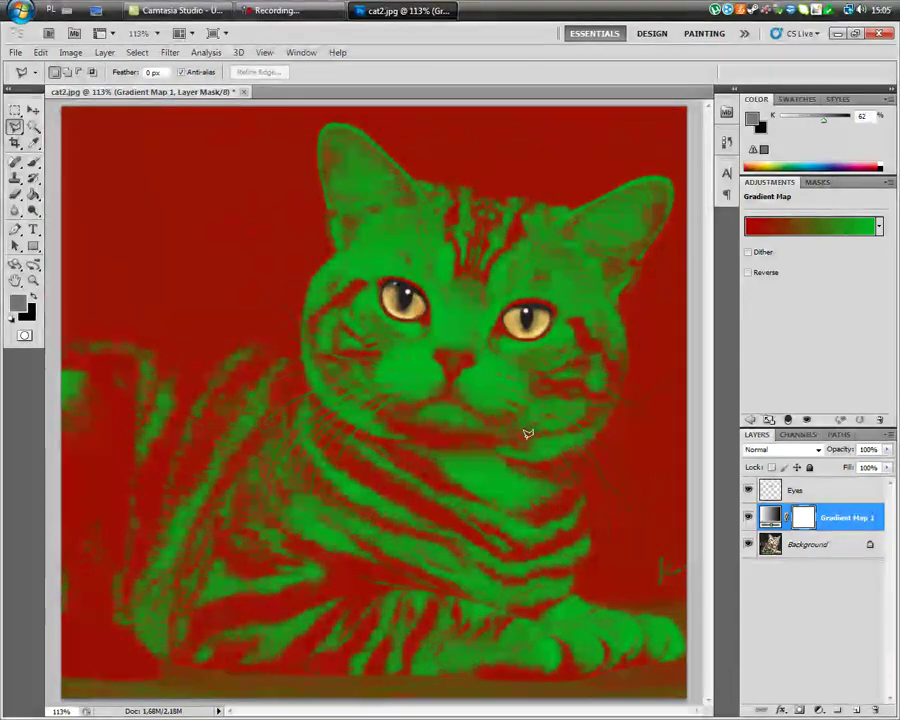
{"action": "left_click", "coordinate": [840, 584]}
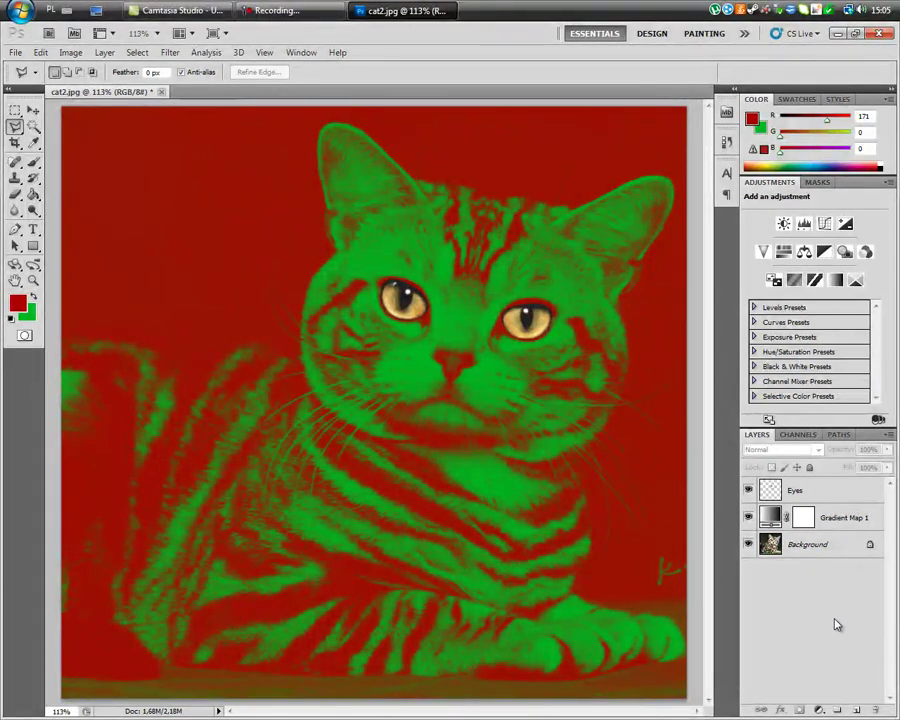
{"action": "key", "text": "ctrl+z"}
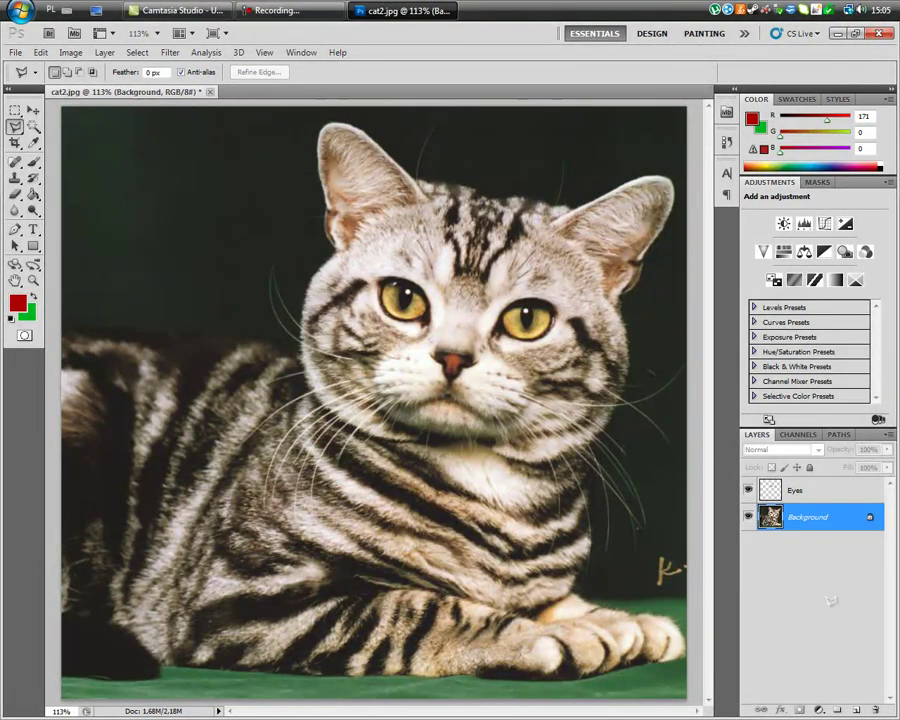
Set the foreground colour to black.
{"action": "left_click", "coordinate": [18, 303]}
{"action": "type", "text": "20"}
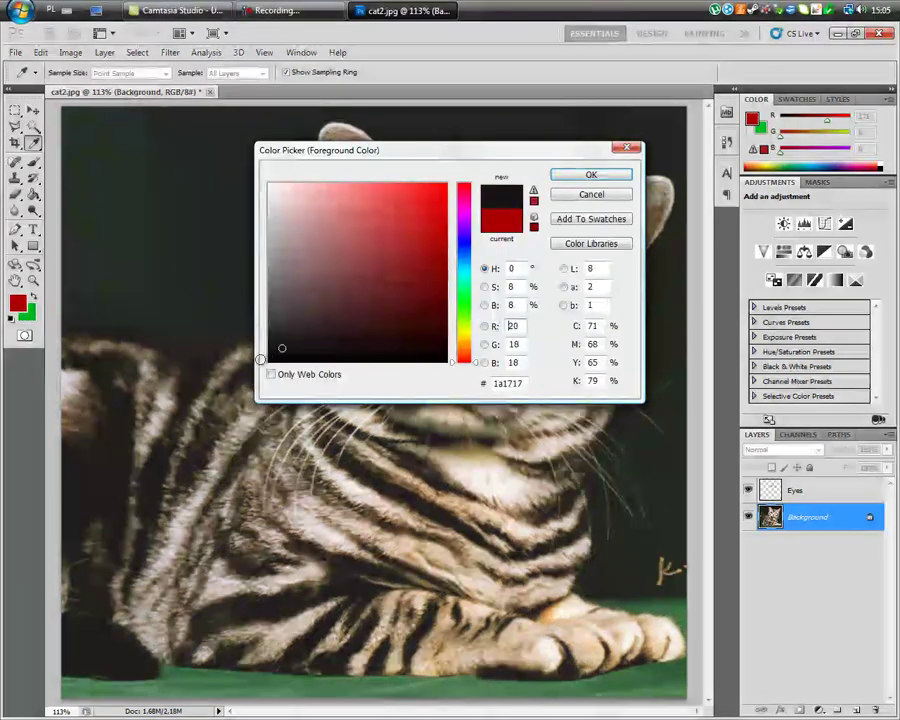
{"action": "type", "text": "550"}
{"action": "left_click", "coordinate": [582, 177]}
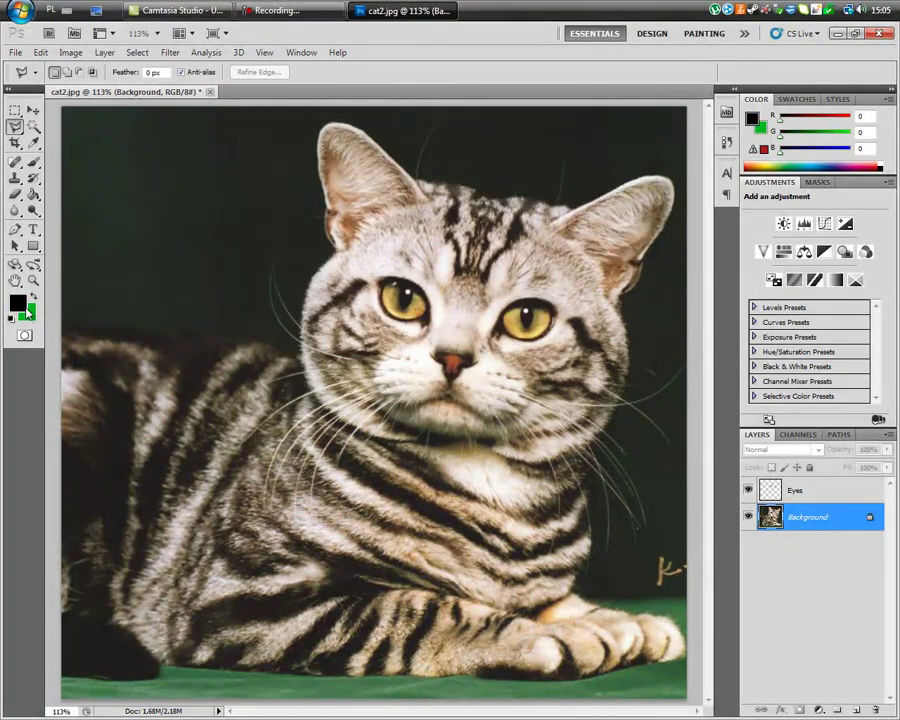
Set the background colour to light grey (cecece).
{"action": "left_click", "coordinate": [26, 313]}
{"action": "left_click_drag", "start_coordinate": [290, 210], "coordinate": [230, 76]}
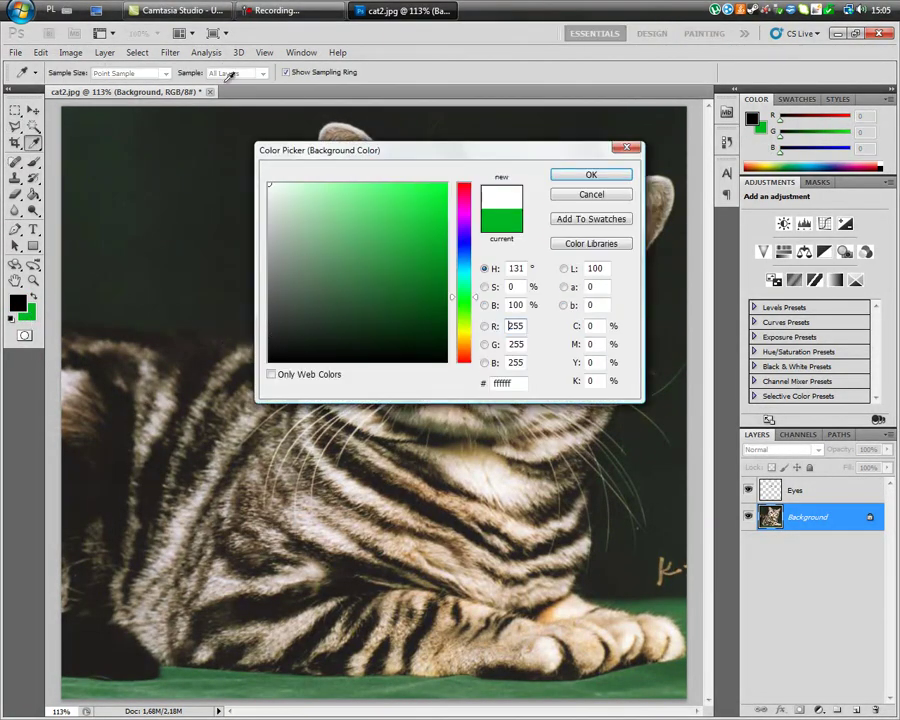
{"action": "left_click", "coordinate": [600, 175]}
{"action": "left_click", "coordinate": [26, 313]}
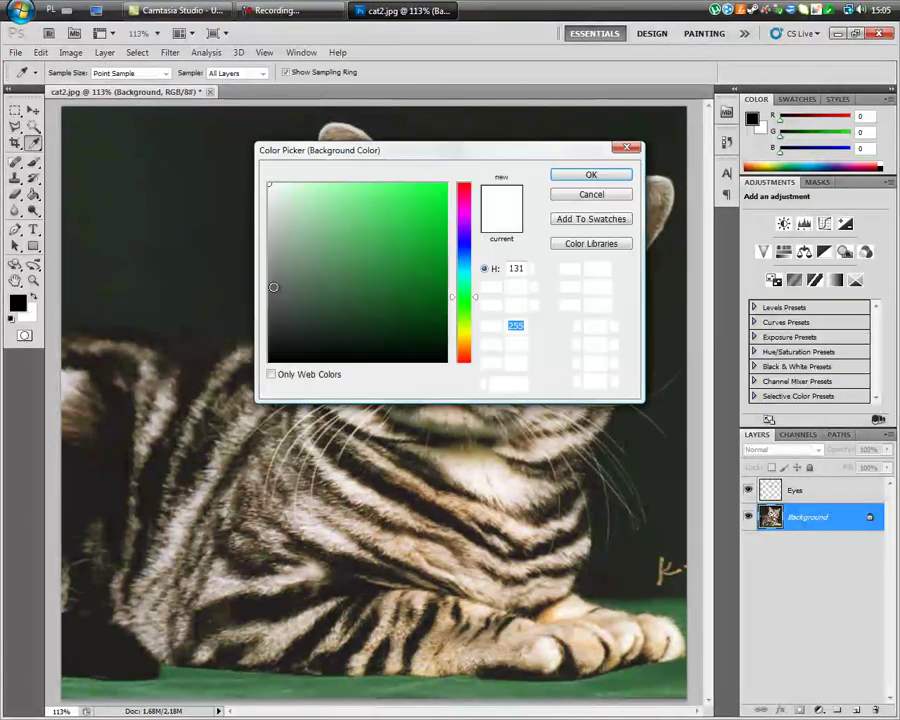
{"action": "left_click", "coordinate": [268, 217]}
{"action": "left_click", "coordinate": [565, 172]}
Add a black-and-white Gradient Map adjustment layer above the Background.
{"action": "key", "text": "l"}
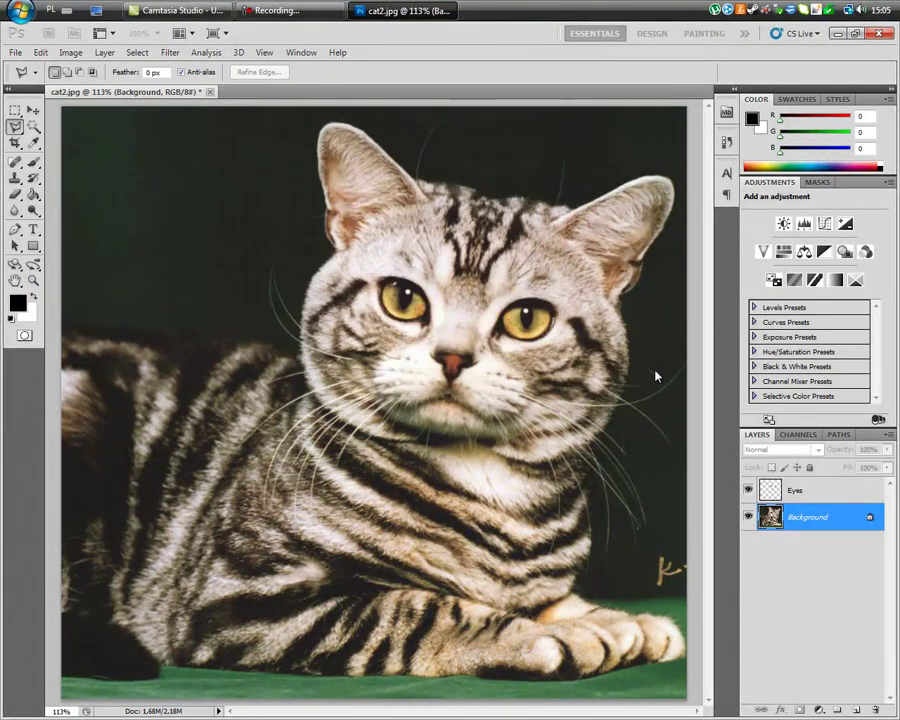
{"action": "left_click", "coordinate": [819, 708]}
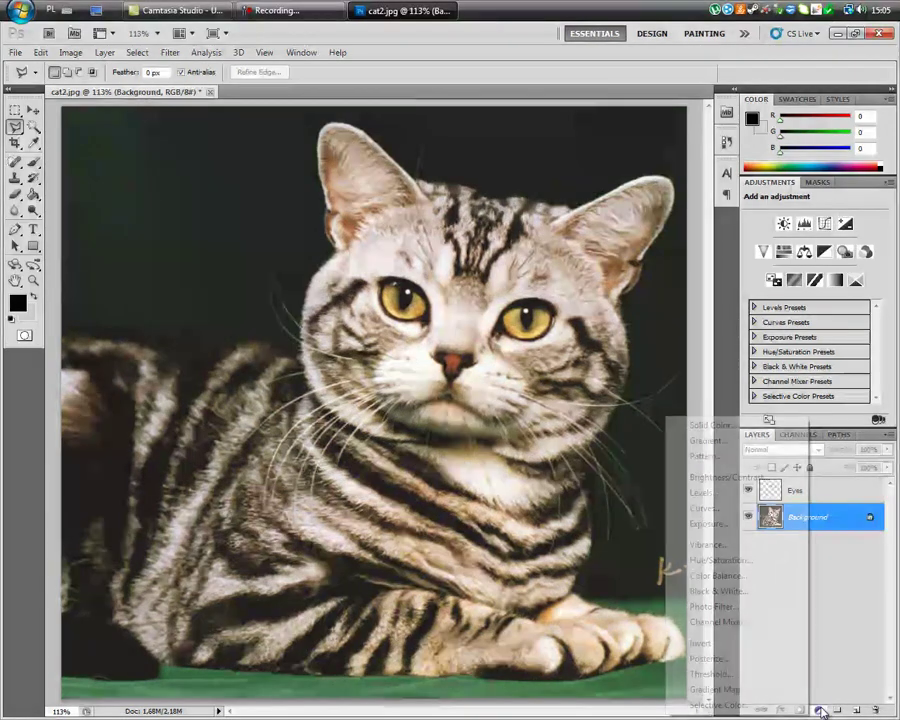
{"action": "left_click", "coordinate": [772, 689]}
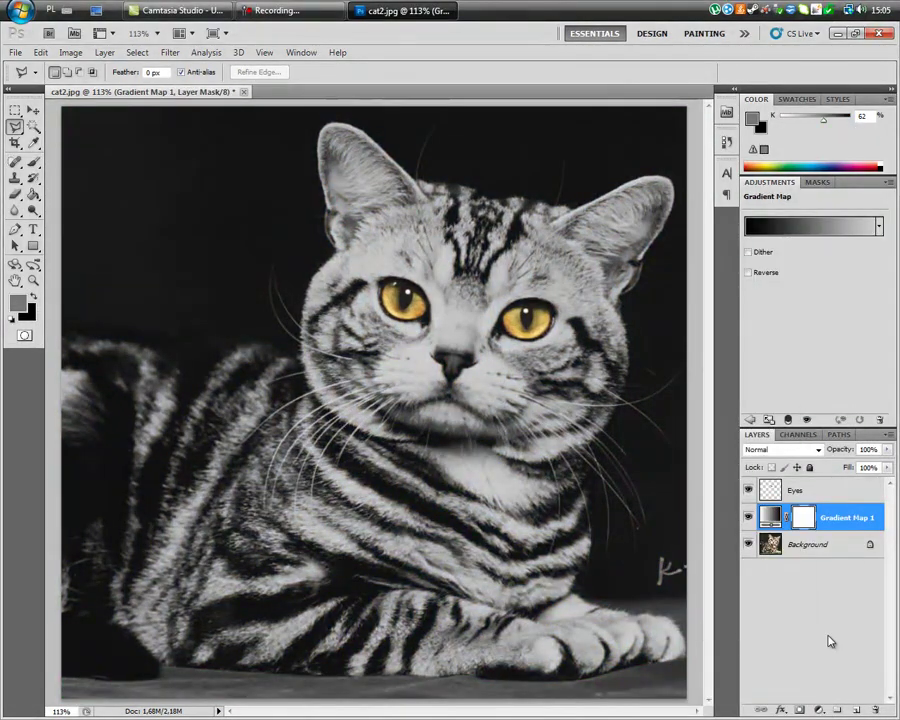
{"action": "left_click", "coordinate": [828, 637]}
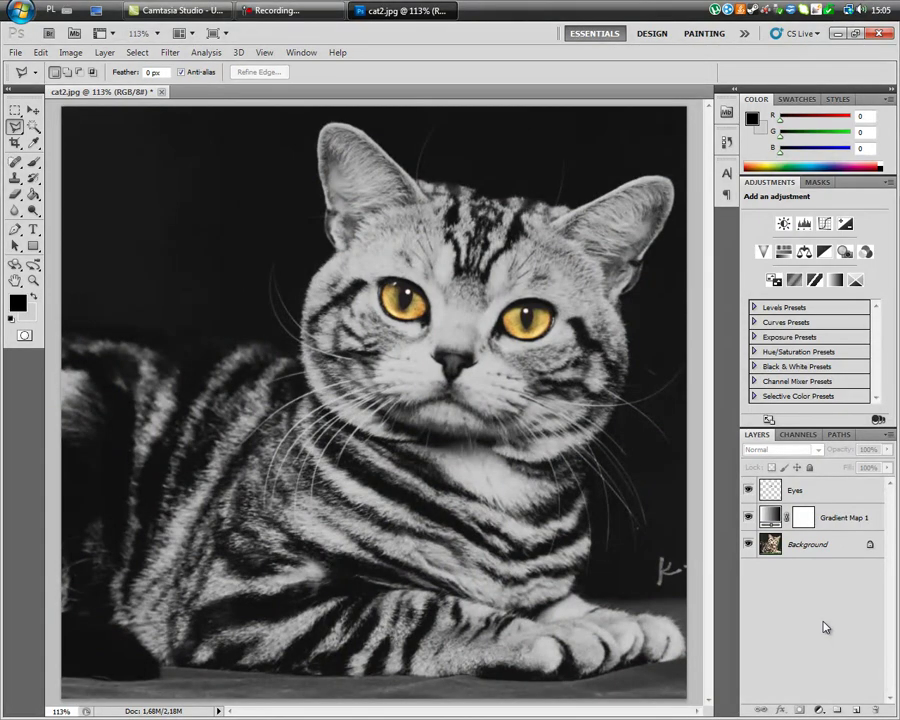
Undo a stray brush stroke, toggle Gradient Map 1 to compare, and select the Eyes layer.
{"action": "left_click", "coordinate": [33, 162]}
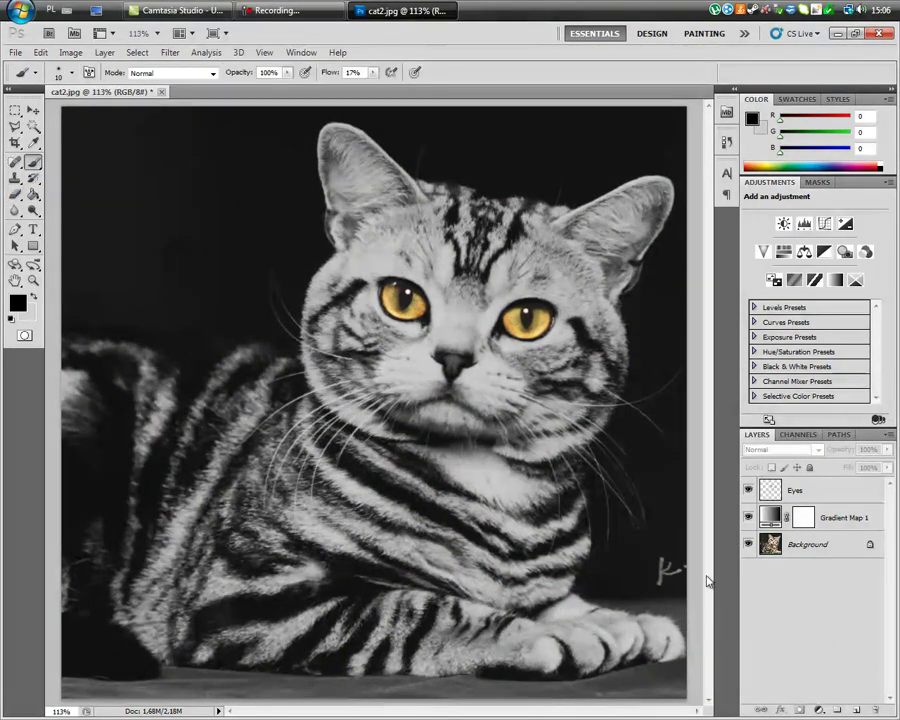
{"action": "left_click", "coordinate": [808, 545]}
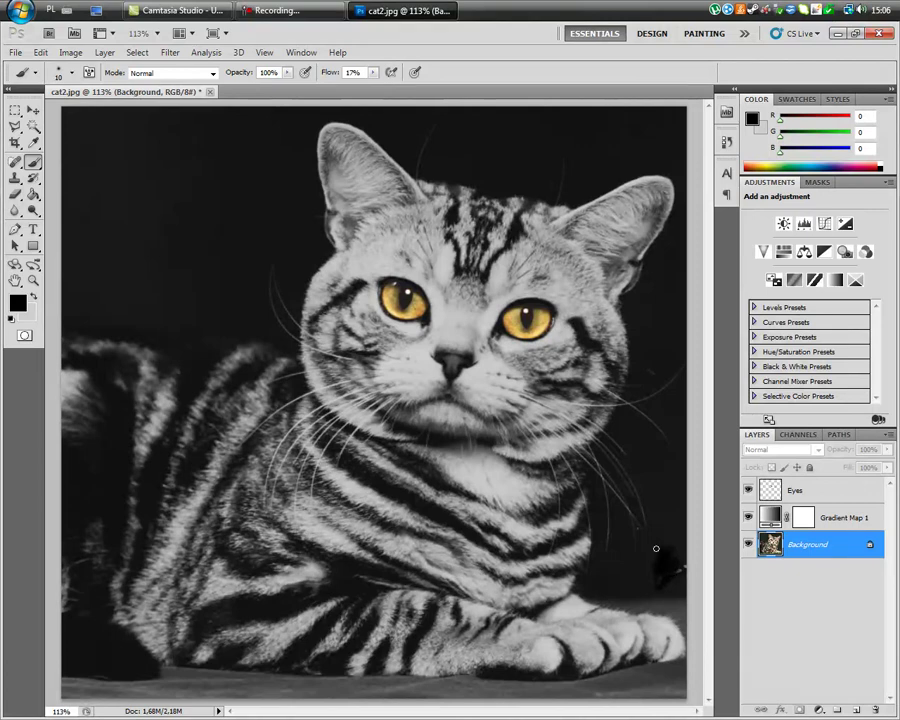
{"action": "key", "text": "ctrl+z"}
{"action": "left_click", "coordinate": [818, 575]}
{"action": "left_click", "coordinate": [747, 516]}
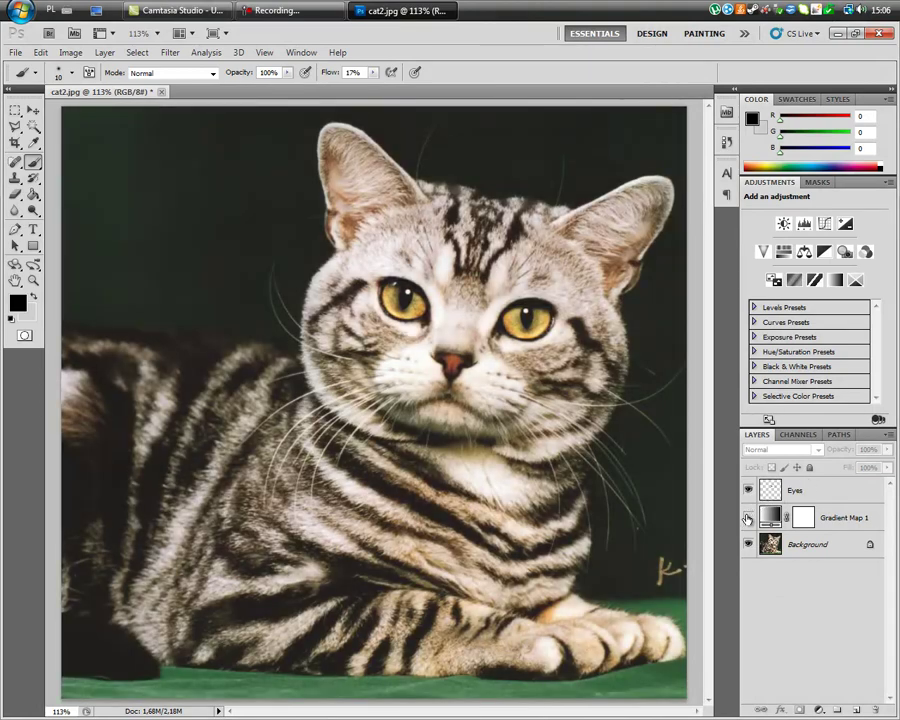
{"action": "left_click", "coordinate": [747, 516]}
{"action": "left_click", "coordinate": [795, 490]}
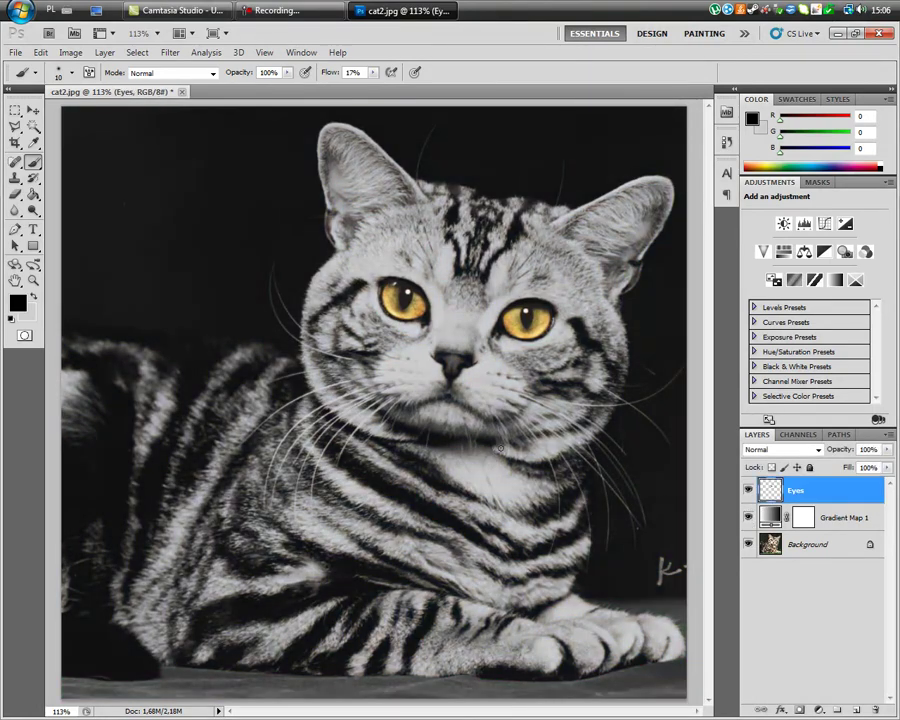
Zoom in on the cat's eyes and set the foreground colour to a strong red.
{"action": "scroll", "coordinate": [494, 451], "scroll_direction": "up", "scroll_amount": 1}
{"action": "scroll", "coordinate": [494, 451], "scroll_direction": "up", "scroll_amount": 1}
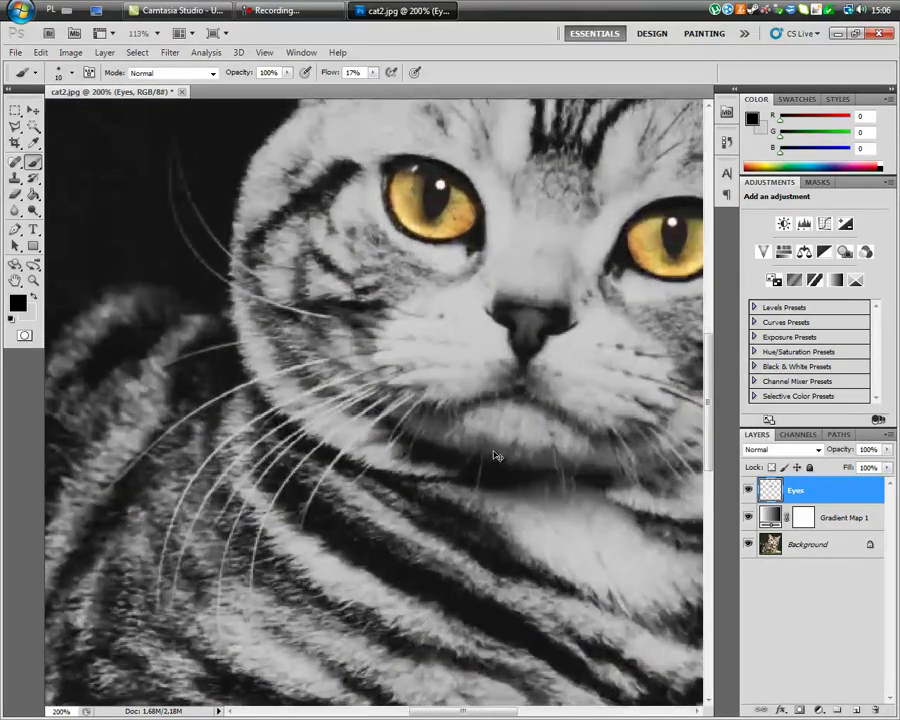
{"action": "scroll", "coordinate": [494, 451], "scroll_direction": "up", "scroll_amount": 1}
{"action": "scroll", "coordinate": [494, 451], "scroll_direction": "up", "scroll_amount": 1}
{"action": "left_click_drag", "start_coordinate": [494, 453], "coordinate": [235, 516]}
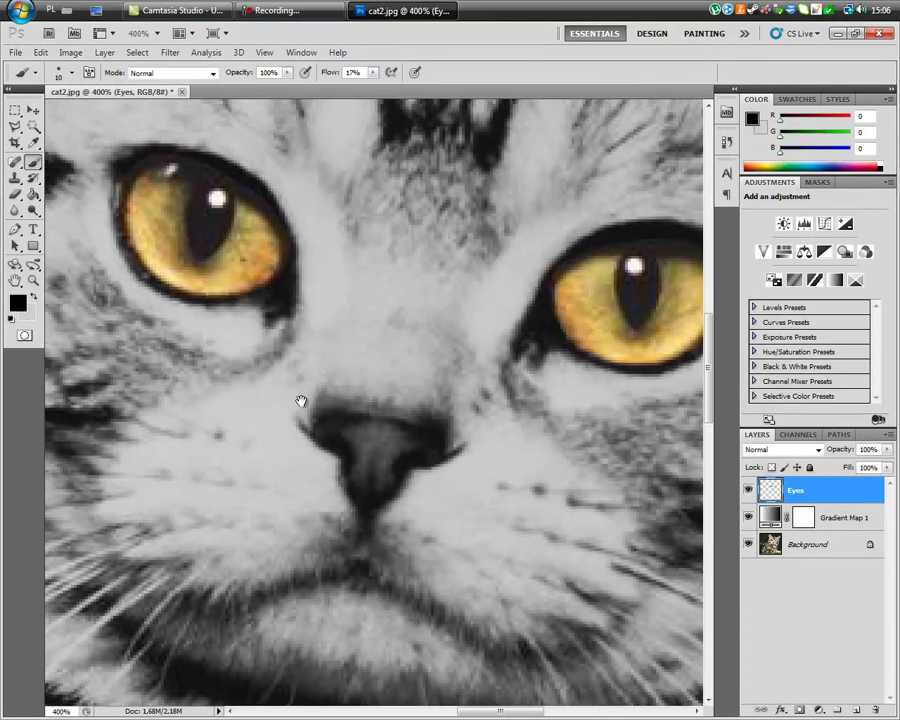
{"action": "left_click_drag", "start_coordinate": [301, 401], "coordinate": [251, 456]}
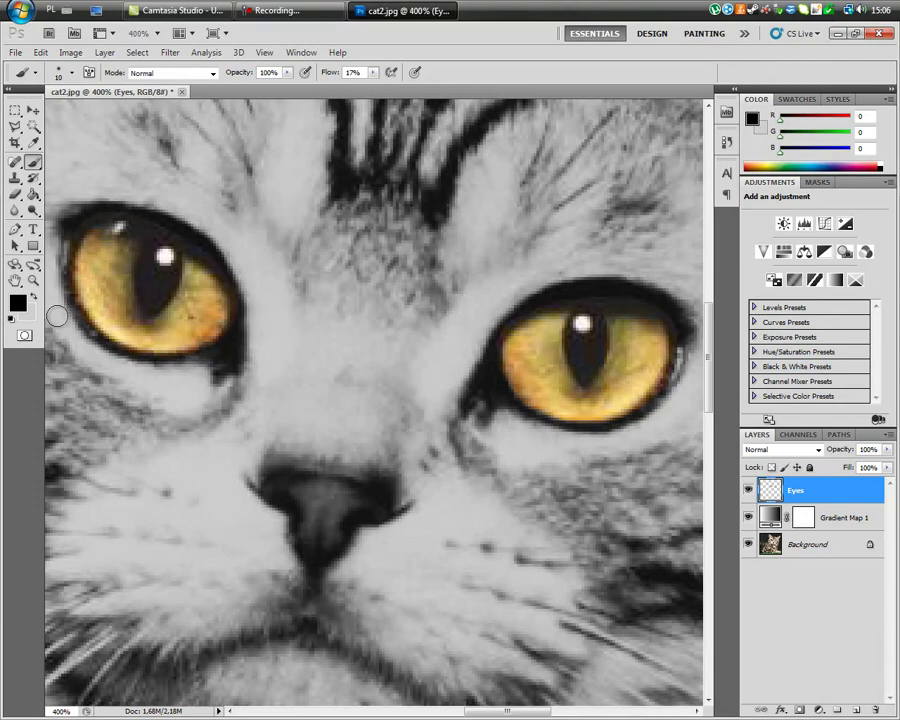
{"action": "left_click", "coordinate": [18, 302]}
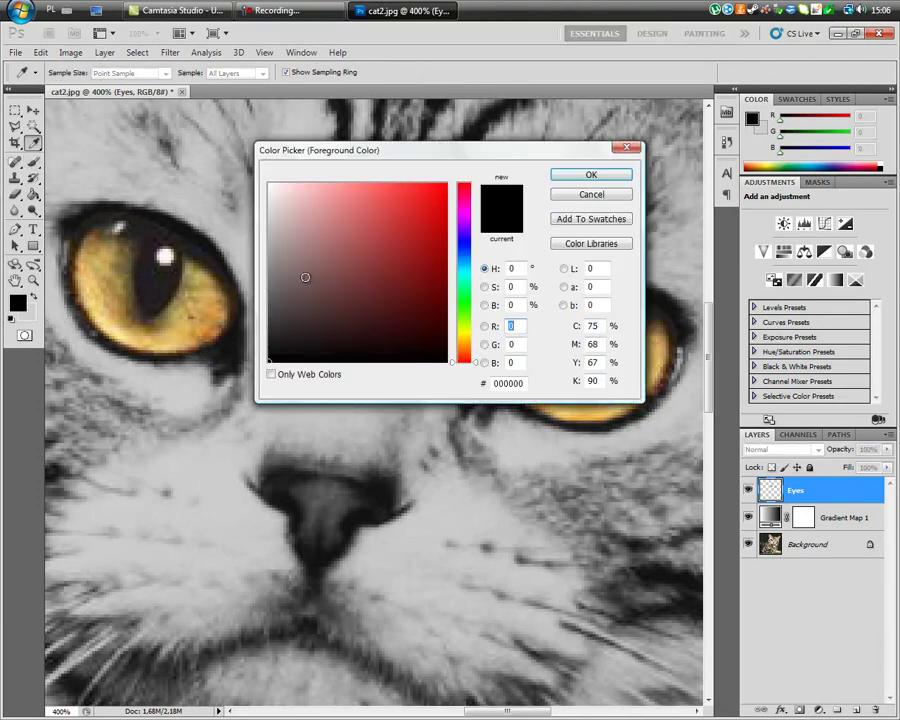
{"action": "left_click_drag", "start_coordinate": [445, 344], "coordinate": [506, 222]}
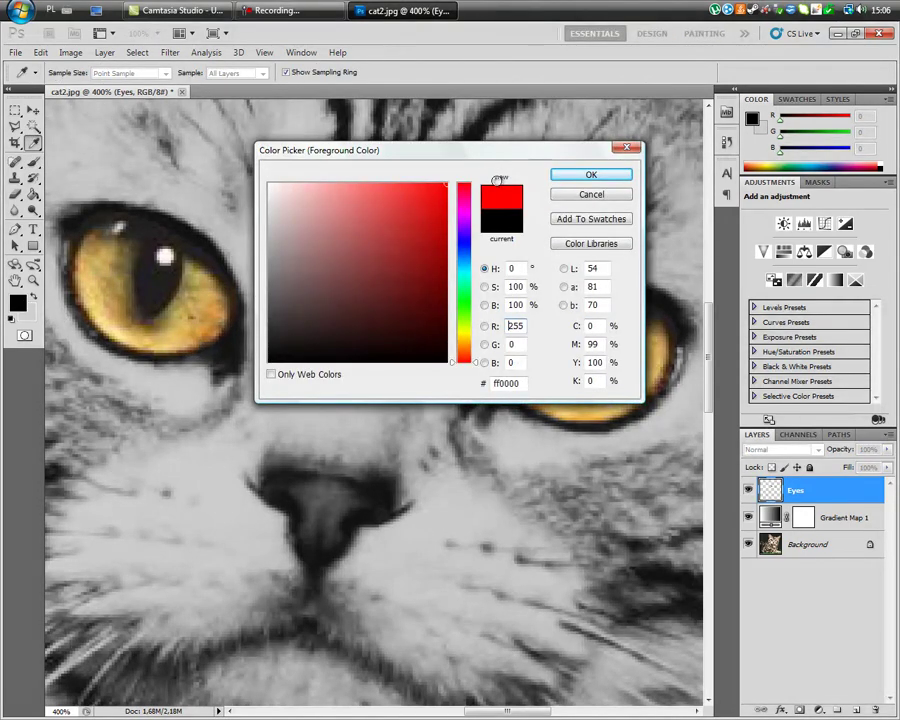
{"action": "left_click", "coordinate": [589, 176]}
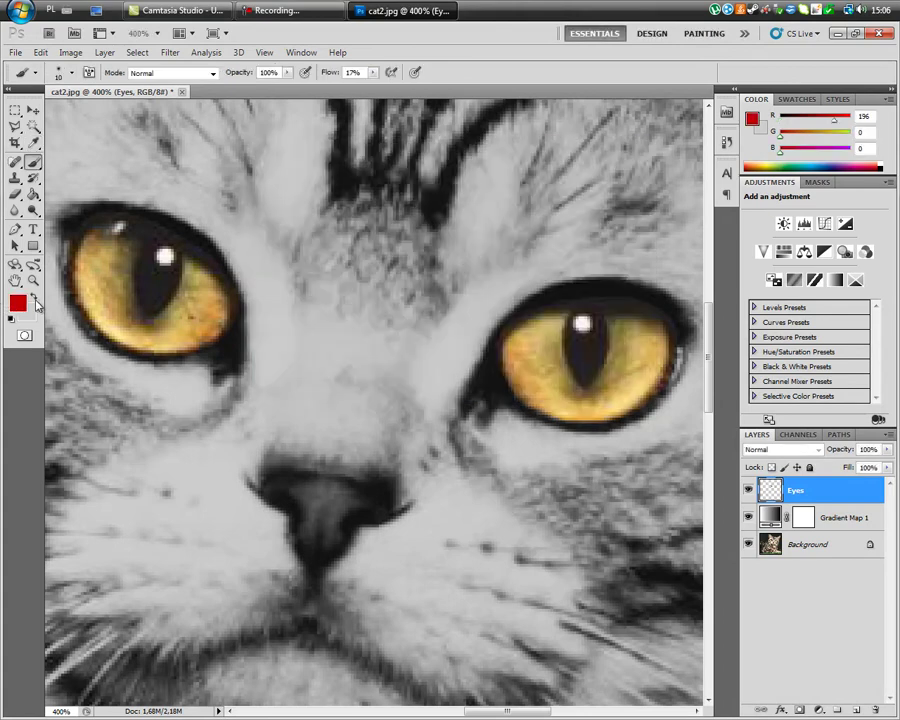
{"action": "left_click", "coordinate": [34, 298]}
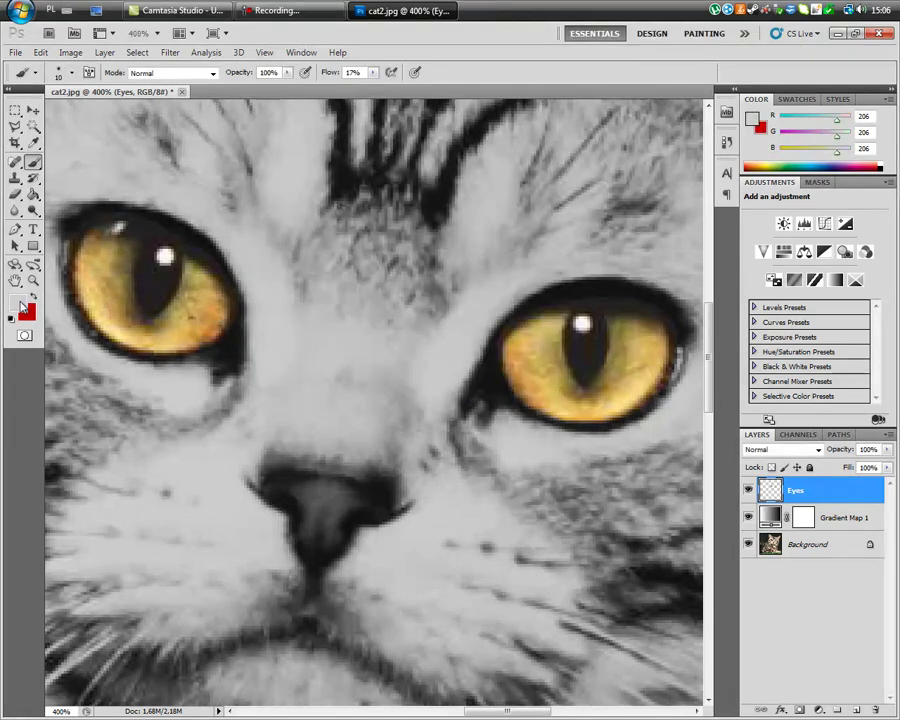
{"action": "left_click", "coordinate": [34, 299]}
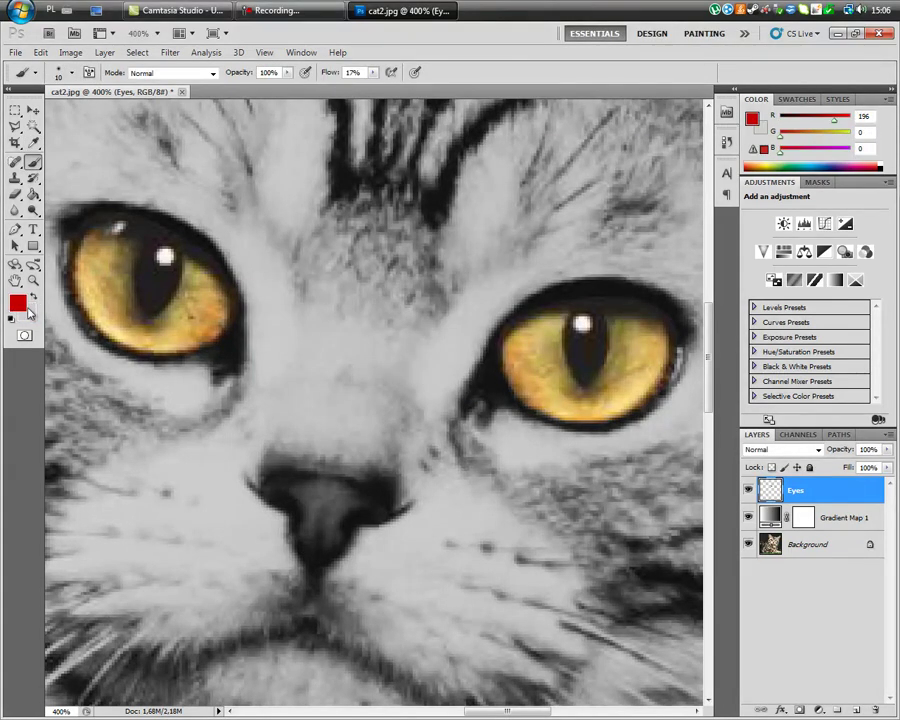
Replace the grey second colour with green, keeping red as the foreground.
{"action": "left_click", "coordinate": [34, 298]}
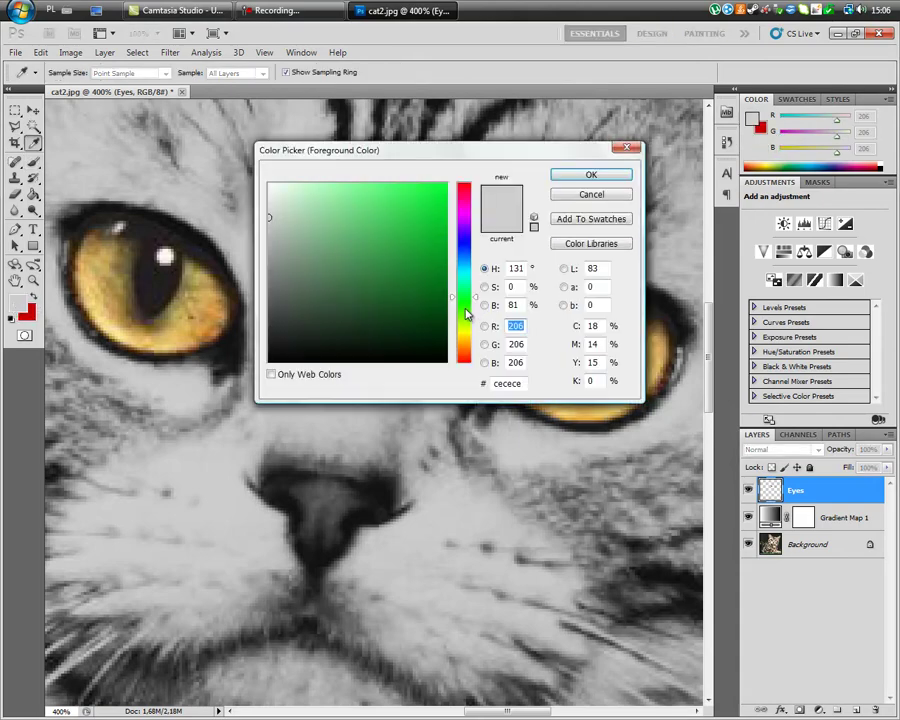
{"action": "left_click_drag", "start_coordinate": [446, 293], "coordinate": [447, 268]}
{"action": "left_click", "coordinate": [591, 174]}
{"action": "key", "text": "b"}
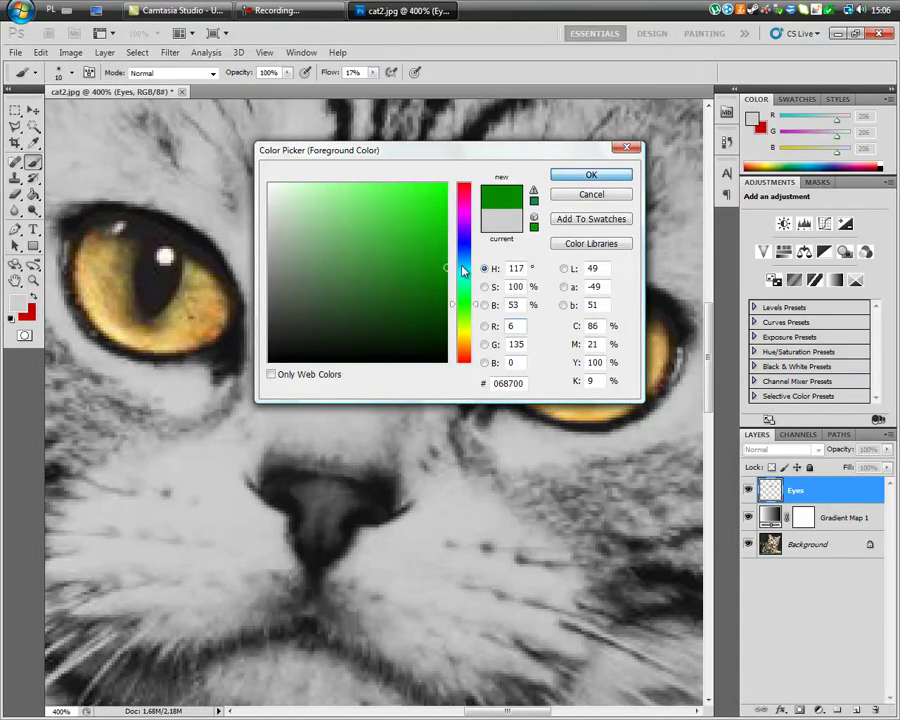
{"action": "left_click", "coordinate": [34, 298]}
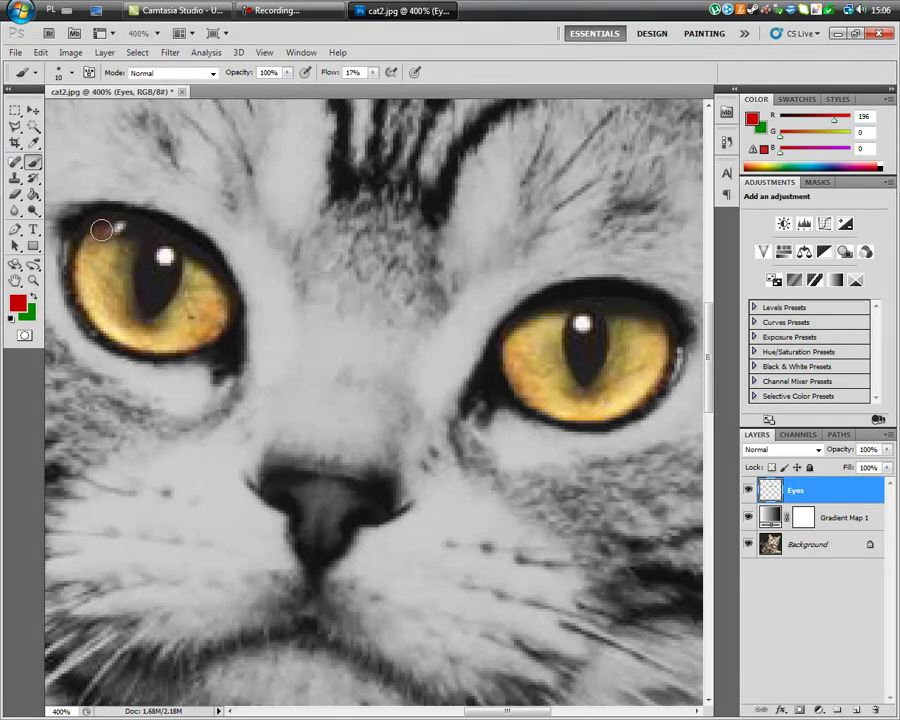
{"action": "mouse_move", "coordinate": [91, 237]}
{"action": "left_mouse_down"}
{"action": "mouse_move", "coordinate": [88, 296]}
{"action": "mouse_move", "coordinate": [150, 345]}
{"action": "mouse_move", "coordinate": [178, 347]}
{"action": "mouse_move", "coordinate": [225, 313]}
{"action": "mouse_move", "coordinate": [187, 257]}
{"action": "mouse_move", "coordinate": [181, 297]}
{"action": "mouse_move", "coordinate": [165, 316]}
{"action": "mouse_move", "coordinate": [143, 318]}
{"action": "left_mouse_up"}
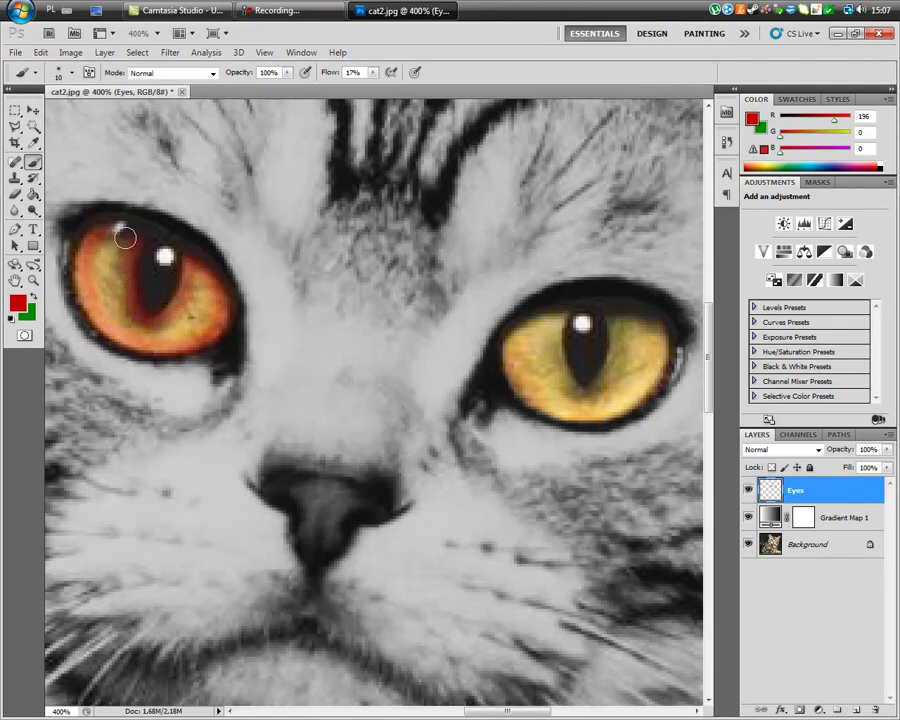
{"action": "mouse_move", "coordinate": [105, 242]}
{"action": "left_mouse_down"}
{"action": "mouse_move", "coordinate": [90, 270]}
{"action": "mouse_move", "coordinate": [92, 298]}
{"action": "mouse_move", "coordinate": [115, 320]}
{"action": "mouse_move", "coordinate": [149, 329]}
{"action": "mouse_move", "coordinate": [185, 318]}
{"action": "mouse_move", "coordinate": [205, 300]}
{"action": "mouse_move", "coordinate": [201, 287]}
{"action": "mouse_move", "coordinate": [169, 317]}
{"action": "mouse_move", "coordinate": [137, 317]}
{"action": "mouse_move", "coordinate": [119, 304]}
{"action": "mouse_move", "coordinate": [114, 251]}
{"action": "mouse_move", "coordinate": [118, 283]}
{"action": "mouse_move", "coordinate": [147, 323]}
{"action": "left_mouse_up"}
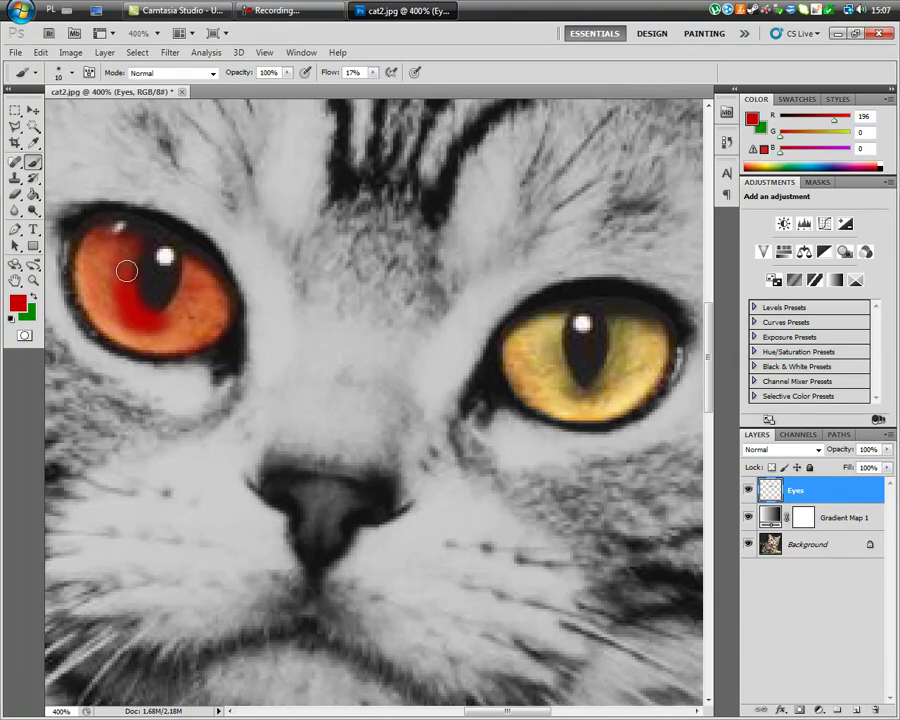
{"action": "left_click_drag", "start_coordinate": [131, 316], "coordinate": [156, 321]}
{"action": "key", "text": "ctrl+0"}
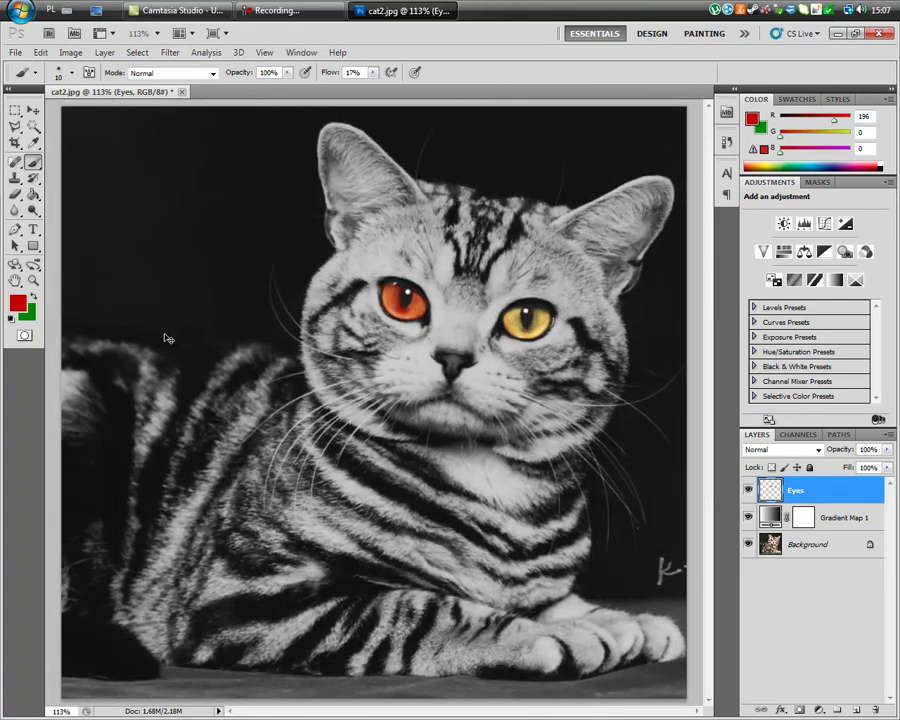
{"action": "key", "text": "ctrl+plus"}
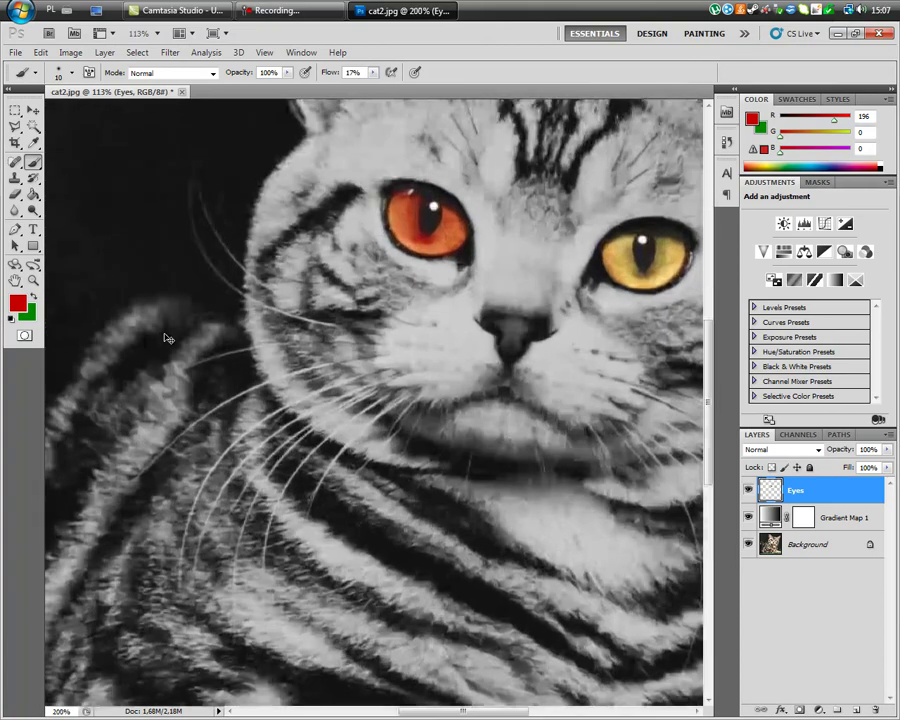
{"action": "key", "text": "ctrl+plus"}
{"action": "key", "text": "ctrl+minus"}
{"action": "key", "text": "ctrl+0"}
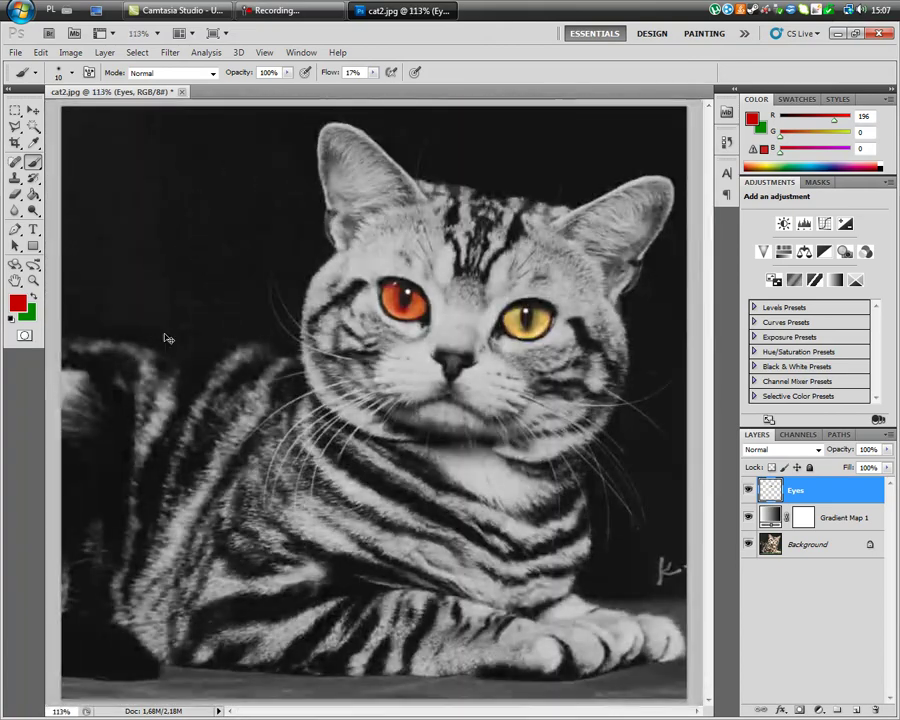
{"action": "scroll", "coordinate": [404, 348], "scroll_direction": "up", "scroll_amount": 2}
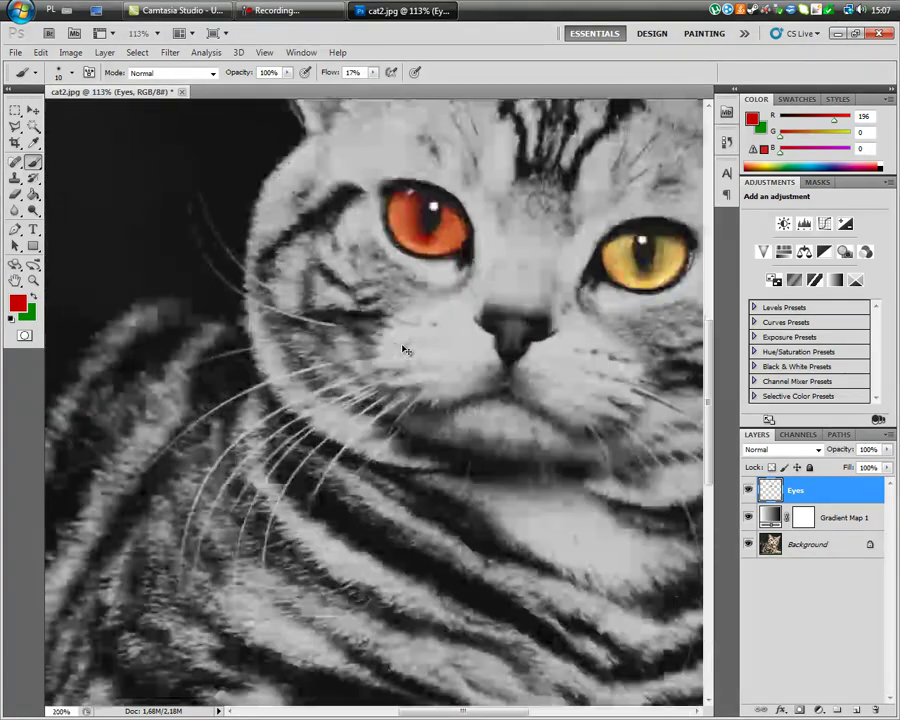
{"action": "scroll", "coordinate": [404, 348], "scroll_direction": "up", "scroll_amount": 1}
{"action": "scroll", "coordinate": [404, 348], "scroll_direction": "up", "scroll_amount": 1}
{"action": "mouse_move", "coordinate": [402, 346]}
{"action": "left_mouse_down"}
{"action": "mouse_move", "coordinate": [356, 366]}
{"action": "mouse_move", "coordinate": [134, 406]}
{"action": "mouse_move", "coordinate": [150, 460]}
{"action": "left_mouse_up"}
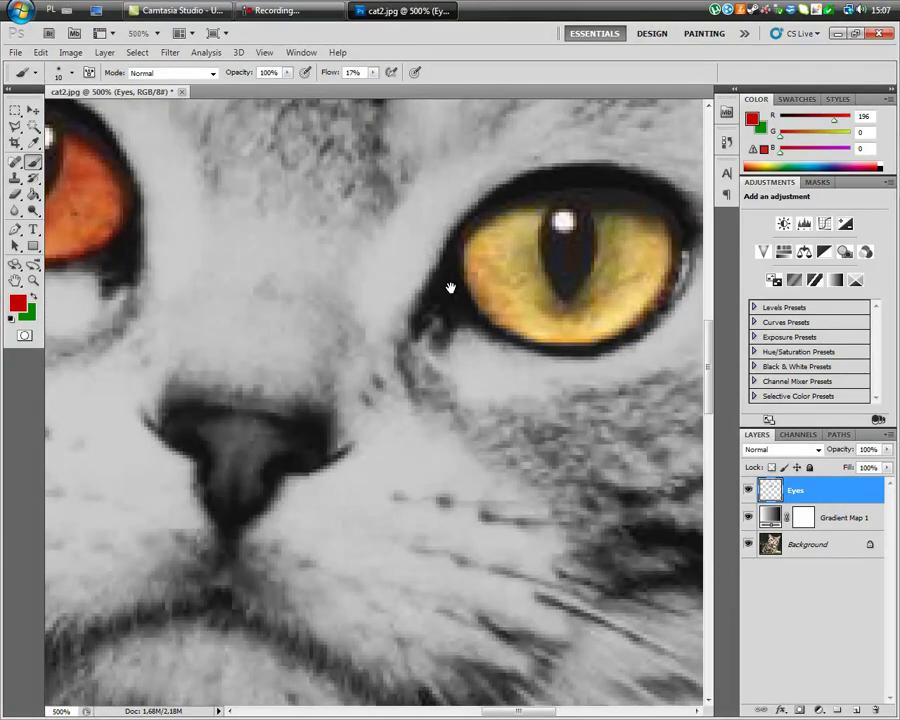
{"action": "scroll", "coordinate": [448, 286], "scroll_direction": "up", "scroll_amount": 1}
{"action": "mouse_move", "coordinate": [270, 394]}
{"action": "left_mouse_down"}
{"action": "mouse_move", "coordinate": [415, 337]}
{"action": "mouse_move", "coordinate": [438, 317]}
{"action": "mouse_move", "coordinate": [544, 362]}
{"action": "left_mouse_up"}
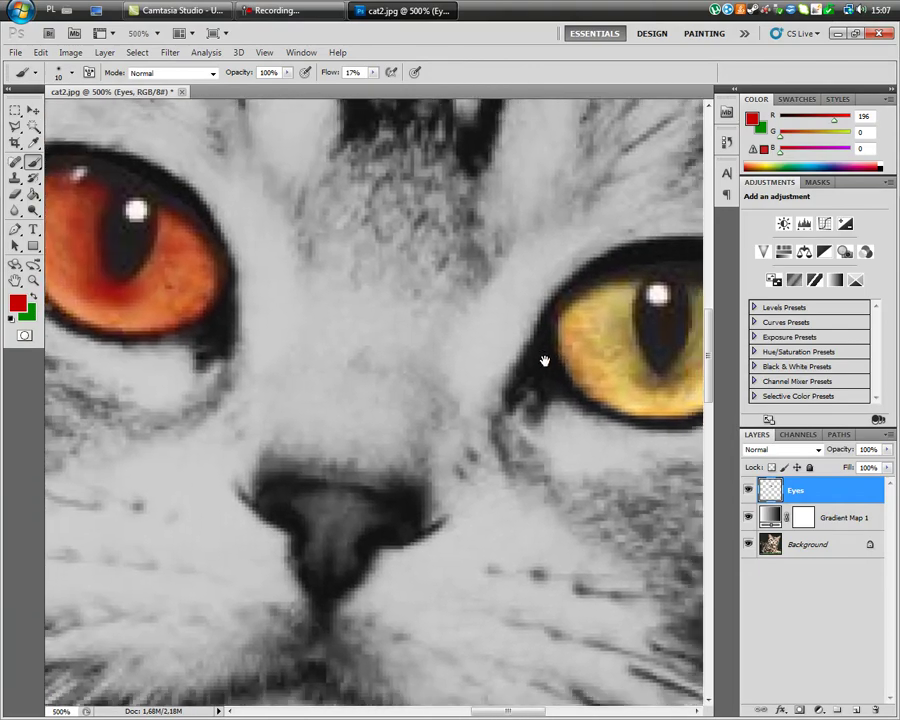
{"action": "key", "text": "ctrl+minus"}
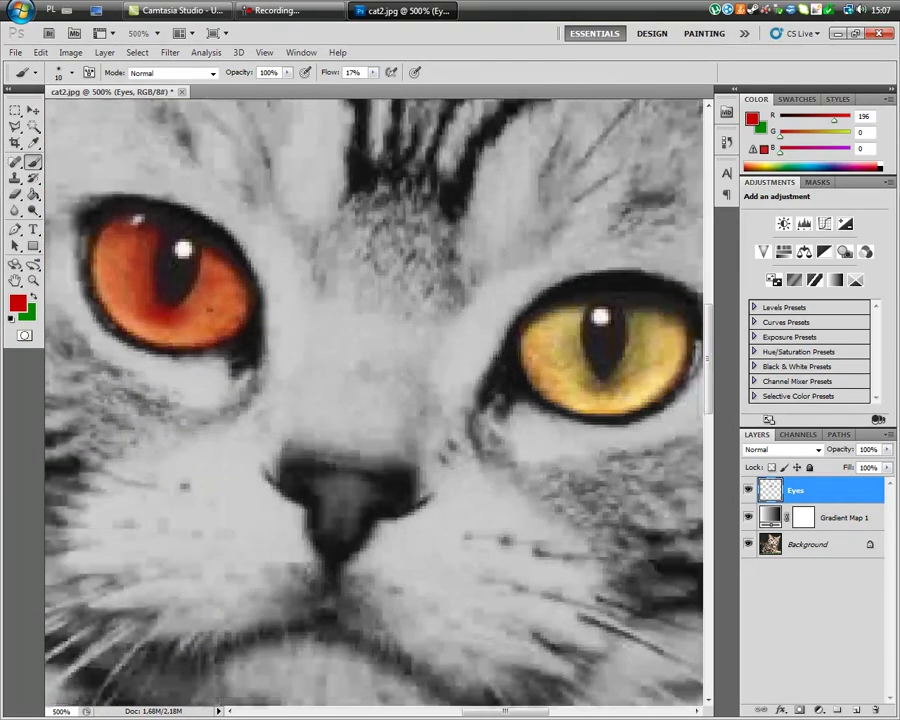
Add a new layer named BG beneath Background, which becomes unlocked Layer 0.
{"action": "left_click", "coordinate": [808, 635]}
{"action": "key", "text": "ctrl+shift+alt+n"}
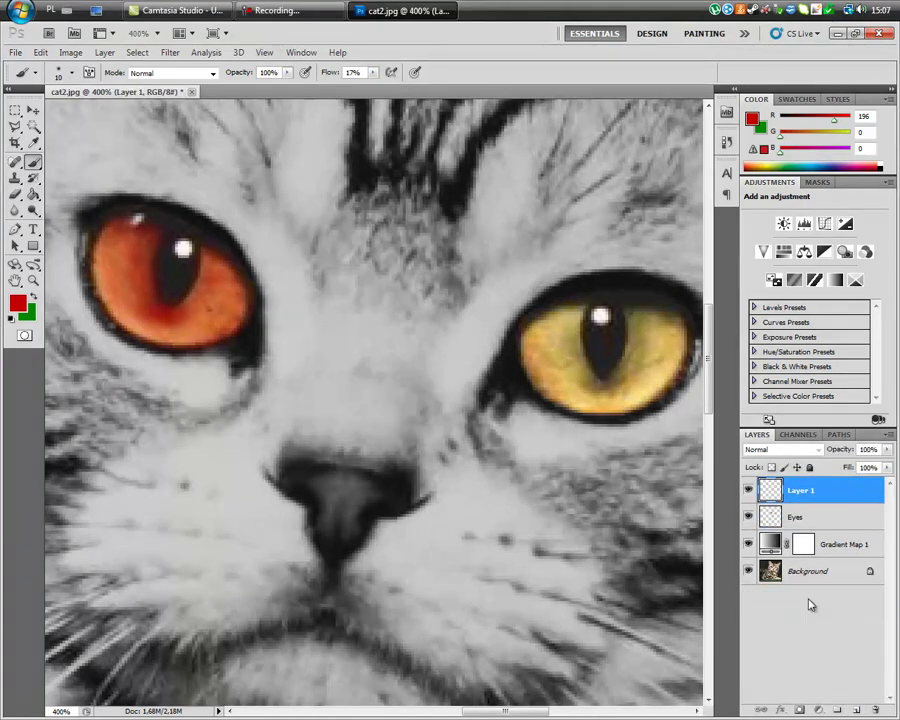
{"action": "double_click", "coordinate": [872, 574]}
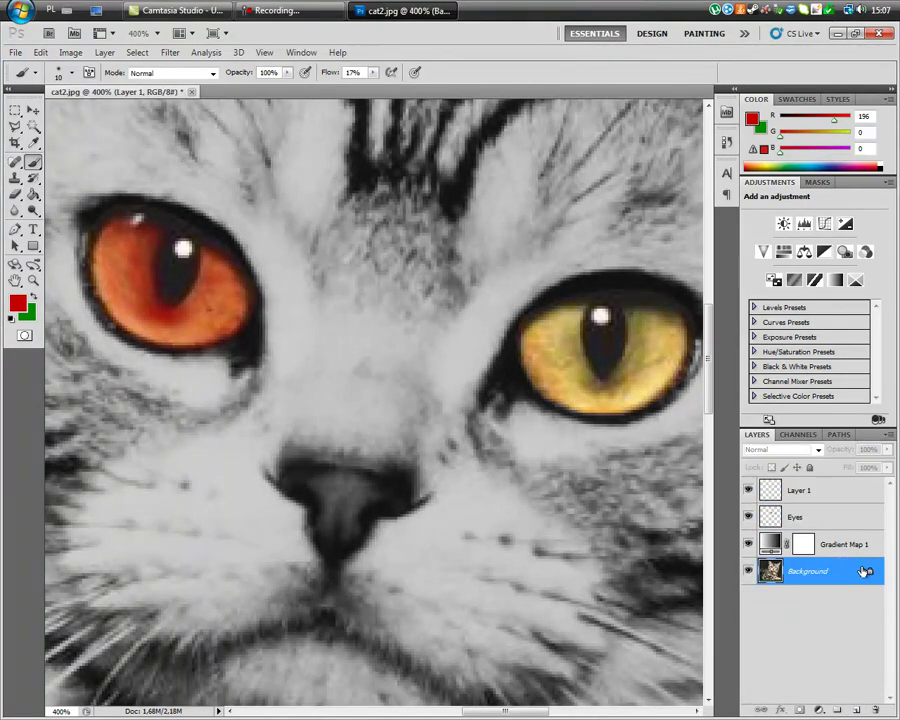
{"action": "left_click", "coordinate": [569, 226]}
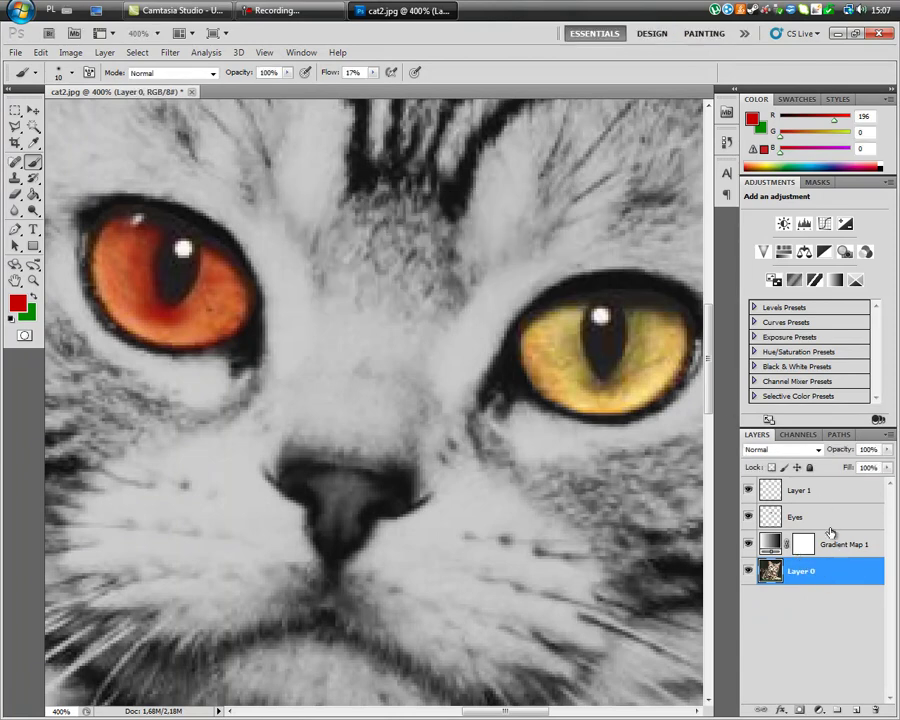
{"action": "left_click_drag", "start_coordinate": [822, 492], "coordinate": [798, 583]}
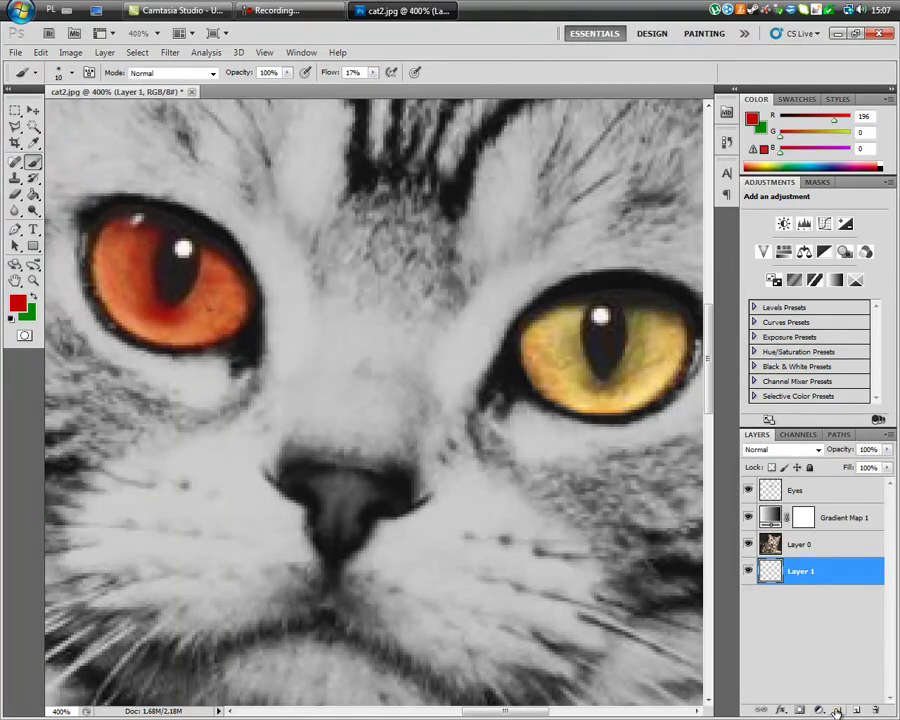
{"action": "double_click", "coordinate": [800, 572]}
{"action": "type", "text": "BG"}
{"action": "key", "text": "Return"}
Fill the BG layer with solid black using the Paint Bucket.
{"action": "left_click", "coordinate": [17, 303]}
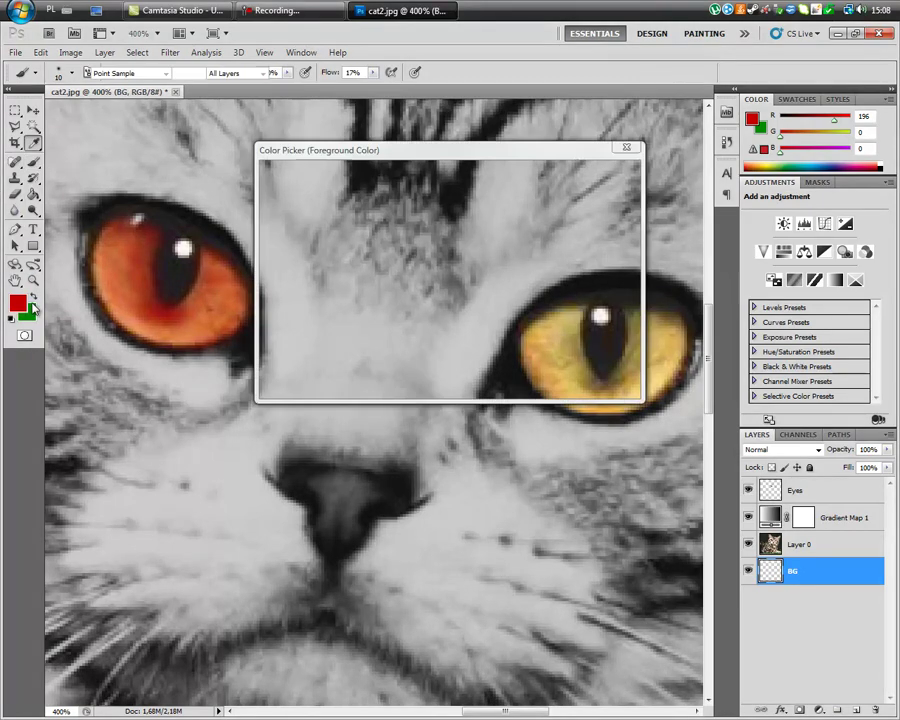
{"action": "type", "text": "0"}
{"action": "left_click", "coordinate": [590, 175]}
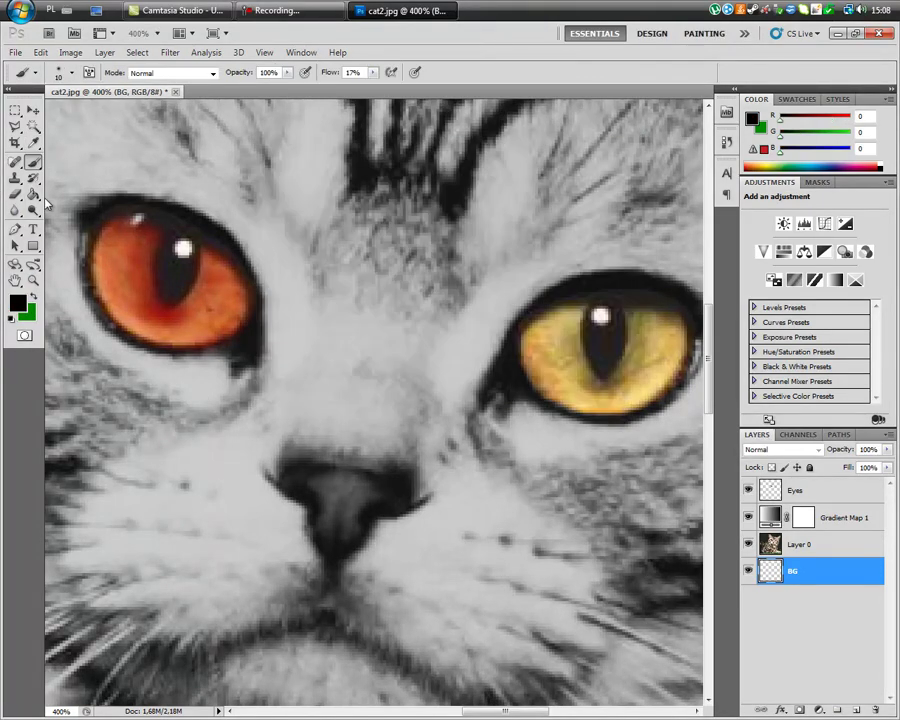
{"action": "left_click", "coordinate": [33, 195]}
{"action": "left_click", "coordinate": [213, 283]}
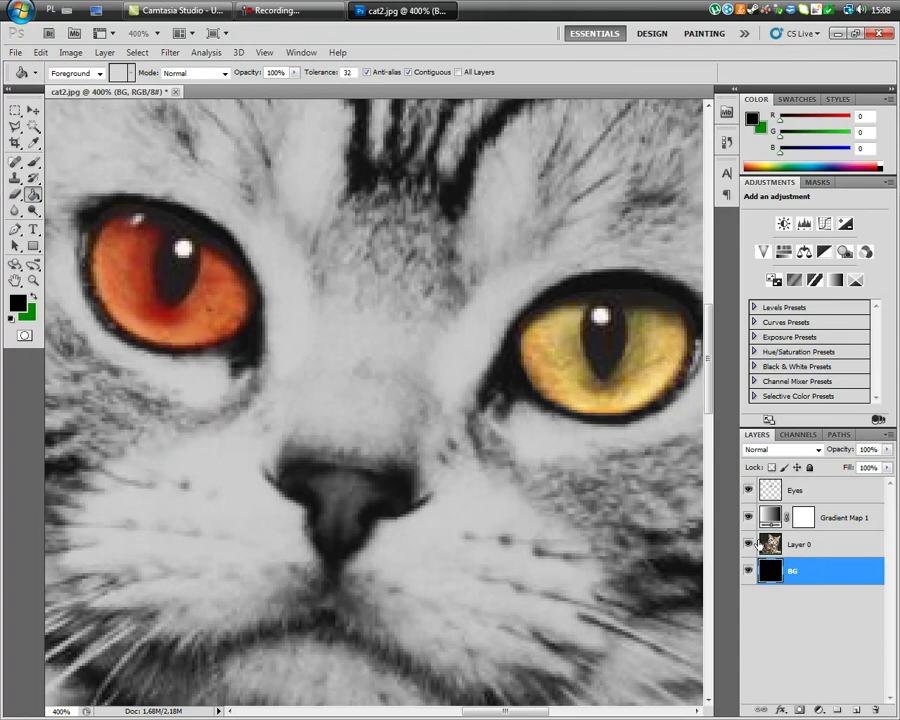
Hide Gradient Map 1 and Layer 0 to see the eyes on black, then show them again.
{"action": "left_click", "coordinate": [748, 517]}
{"action": "left_click", "coordinate": [790, 624]}
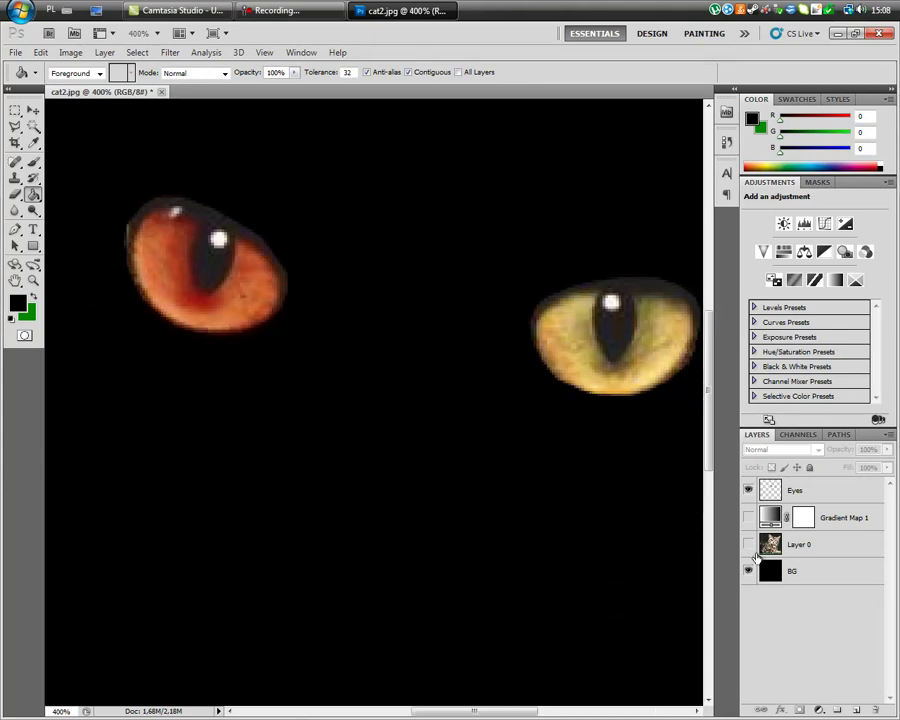
{"action": "key", "text": "ctrl+0"}
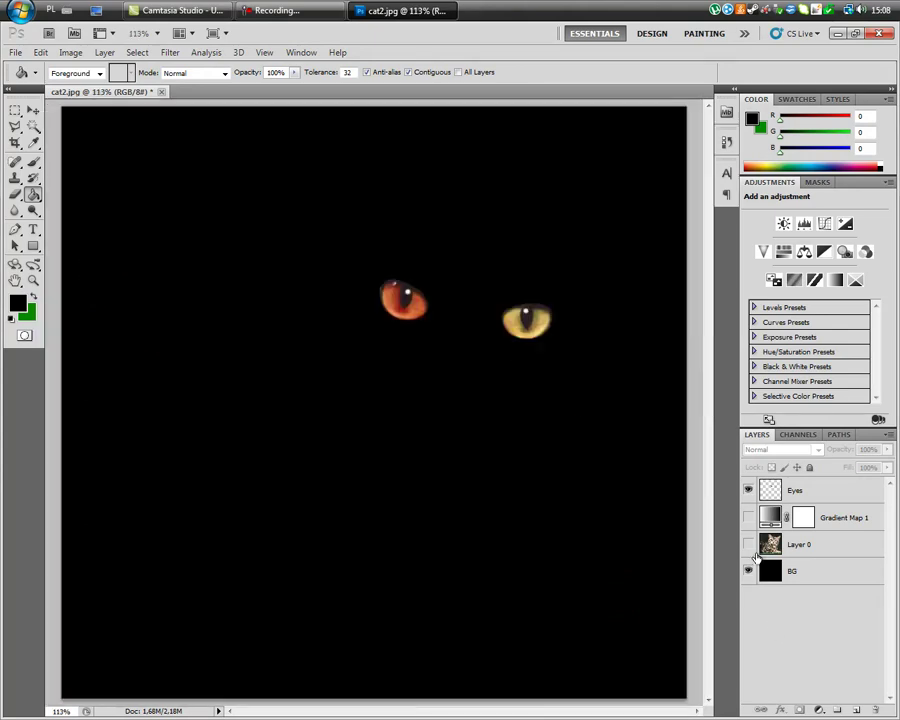
{"action": "left_click", "coordinate": [748, 520]}
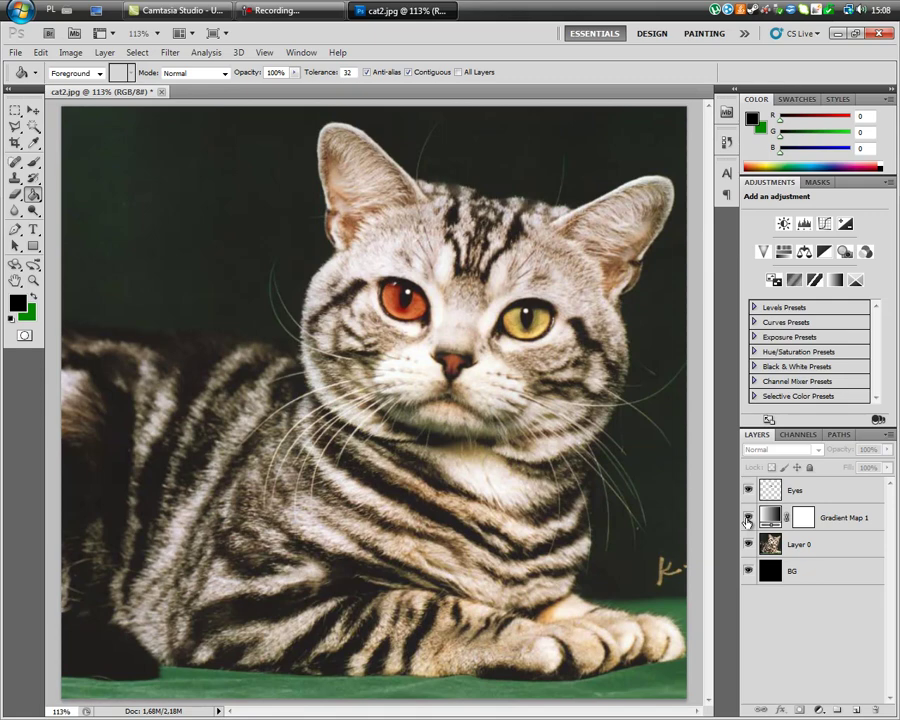
{"action": "left_click", "coordinate": [747, 519]}
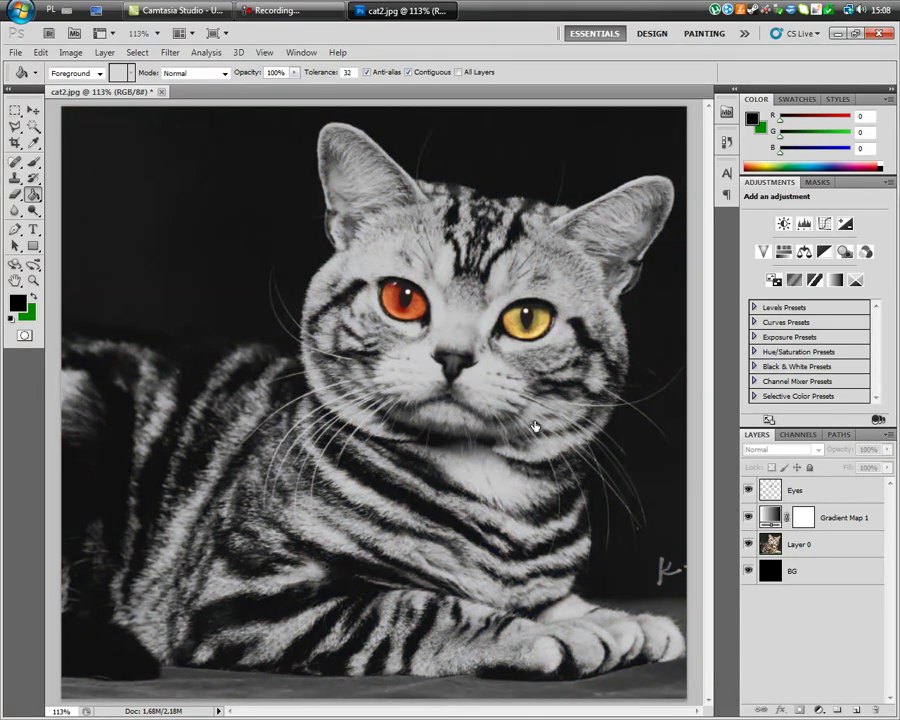
Select the Eyes layer, zoom in on the eyes, and choose the Brush tool.
{"action": "key", "text": "alt+bracketright"}
{"action": "scroll", "coordinate": [456, 366], "scroll_direction": "up", "scroll_amount": 2}
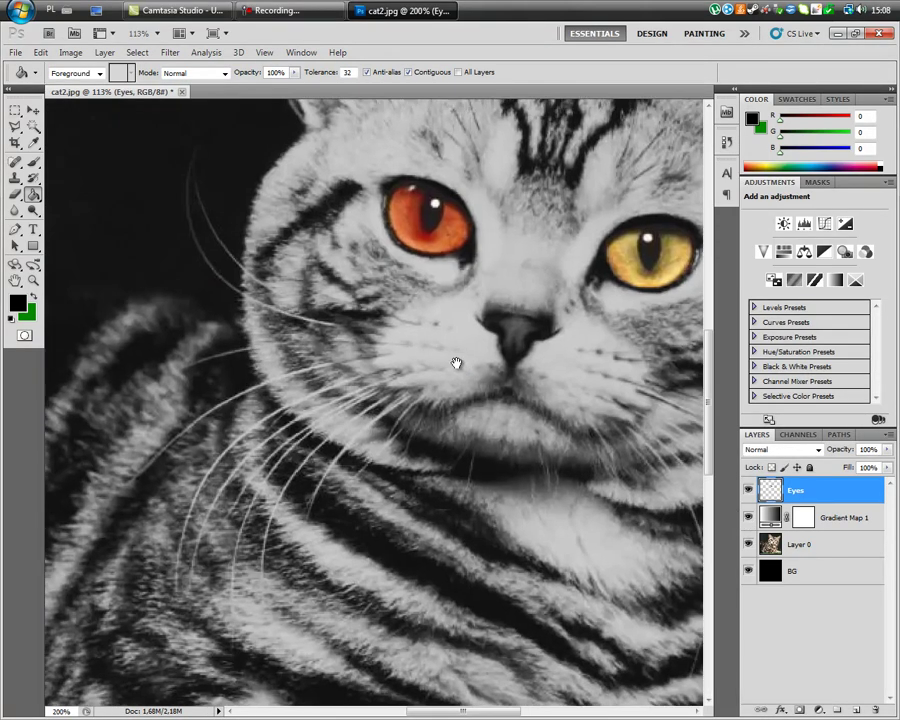
{"action": "scroll", "coordinate": [456, 362], "scroll_direction": "up", "scroll_amount": 2}
{"action": "mouse_move", "coordinate": [456, 362]}
{"action": "left_mouse_down"}
{"action": "mouse_move", "coordinate": [258, 495]}
{"action": "mouse_move", "coordinate": [292, 431]}
{"action": "left_mouse_up"}
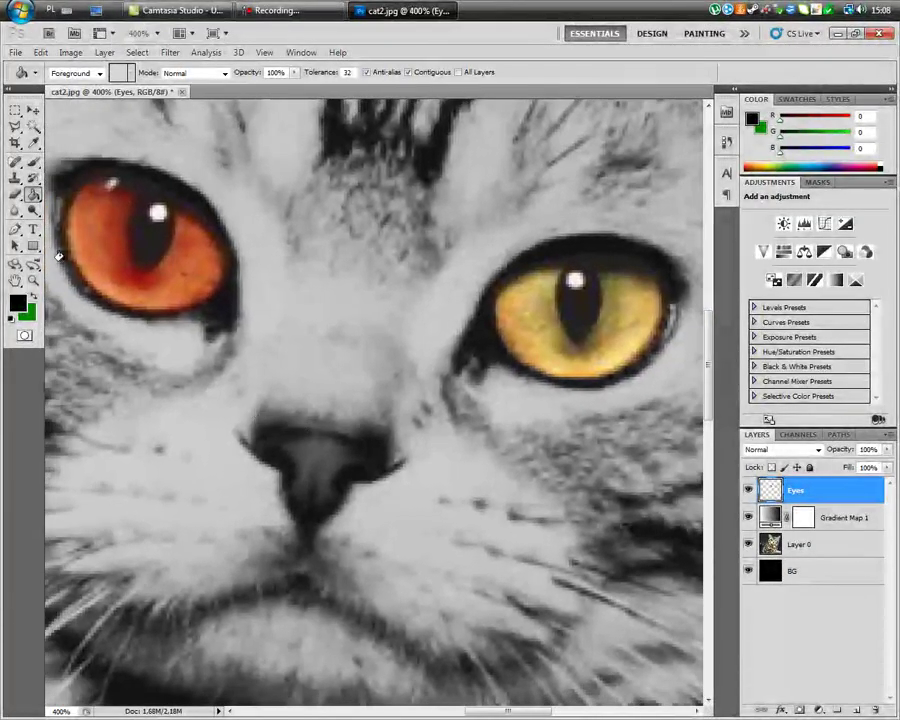
{"action": "left_click", "coordinate": [34, 165]}
Zoom in and paint the cat's right iris solid green on the Eyes layer, then fit the image.
{"action": "key", "text": "x"}
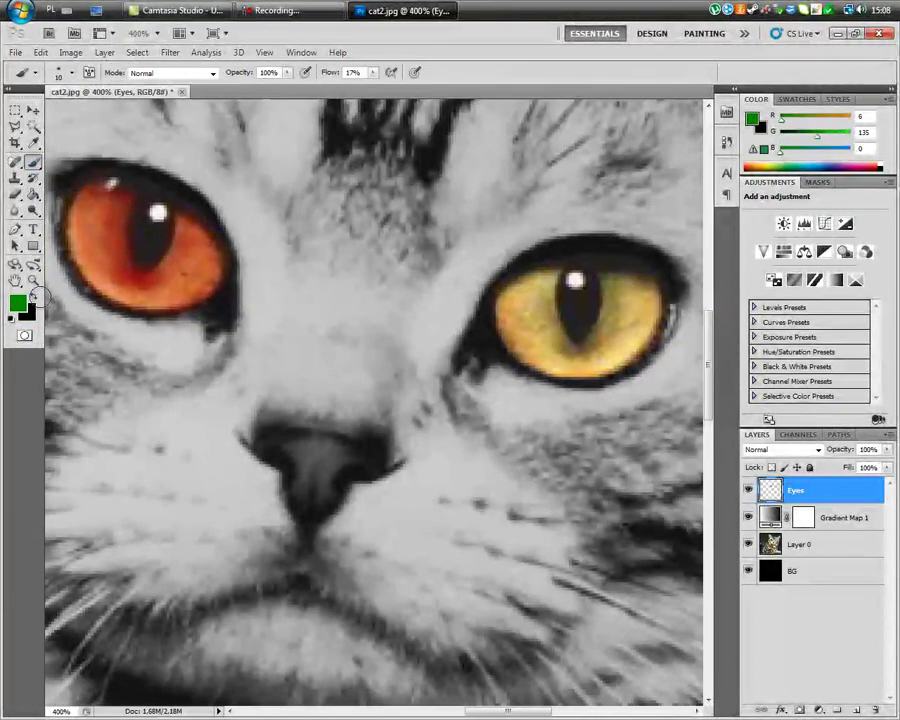
{"action": "scroll", "coordinate": [422, 336], "scroll_direction": "up", "scroll_amount": 1}
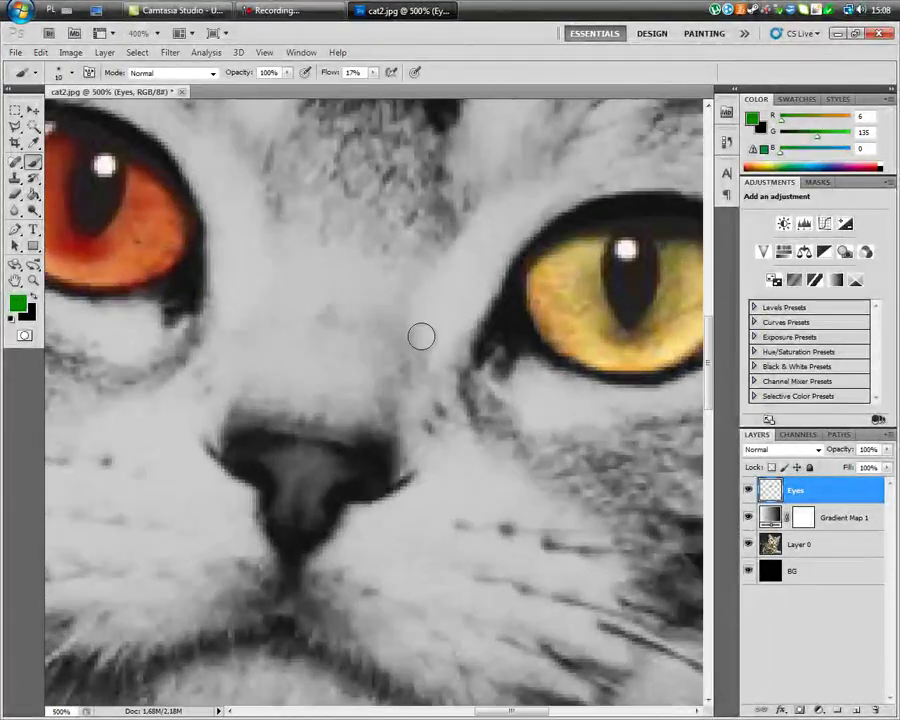
{"action": "mouse_move", "coordinate": [446, 327]}
{"action": "left_mouse_down"}
{"action": "mouse_move", "coordinate": [183, 405]}
{"action": "mouse_move", "coordinate": [197, 404]}
{"action": "left_mouse_up"}
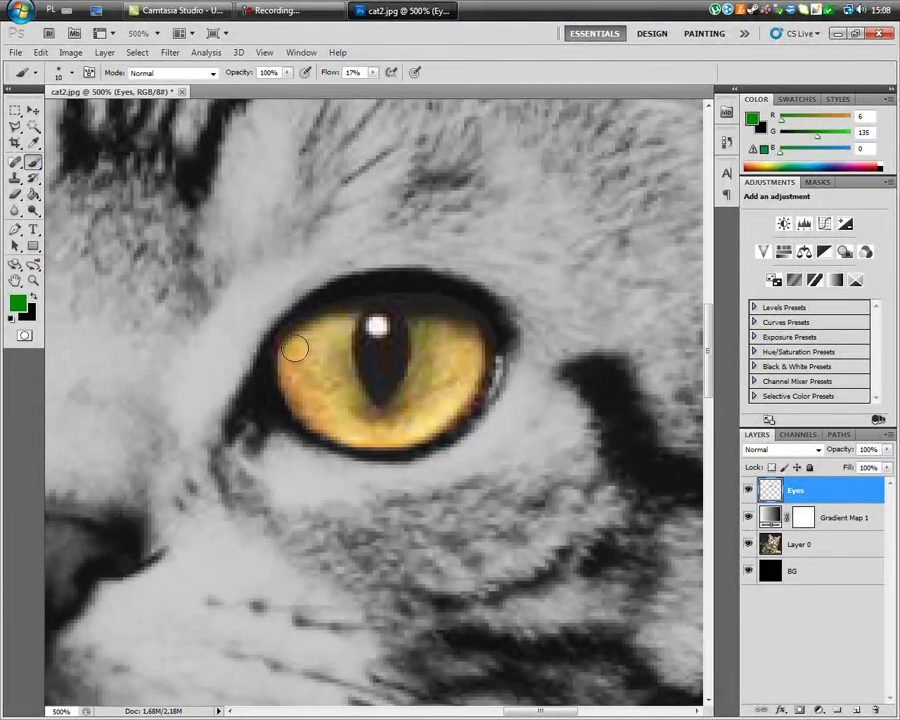
{"action": "mouse_move", "coordinate": [356, 307]}
{"action": "left_mouse_down"}
{"action": "mouse_move", "coordinate": [300, 326]}
{"action": "mouse_move", "coordinate": [286, 345]}
{"action": "mouse_move", "coordinate": [303, 409]}
{"action": "mouse_move", "coordinate": [335, 430]}
{"action": "mouse_move", "coordinate": [375, 440]}
{"action": "mouse_move", "coordinate": [415, 432]}
{"action": "mouse_move", "coordinate": [485, 380]}
{"action": "mouse_move", "coordinate": [468, 325]}
{"action": "mouse_move", "coordinate": [424, 317]}
{"action": "mouse_move", "coordinate": [394, 400]}
{"action": "mouse_move", "coordinate": [362, 396]}
{"action": "mouse_move", "coordinate": [352, 315]}
{"action": "mouse_move", "coordinate": [343, 345]}
{"action": "mouse_move", "coordinate": [310, 370]}
{"action": "mouse_move", "coordinate": [340, 405]}
{"action": "mouse_move", "coordinate": [427, 412]}
{"action": "mouse_move", "coordinate": [446, 325]}
{"action": "mouse_move", "coordinate": [400, 400]}
{"action": "mouse_move", "coordinate": [363, 422]}
{"action": "mouse_move", "coordinate": [310, 376]}
{"action": "mouse_move", "coordinate": [322, 362]}
{"action": "mouse_move", "coordinate": [310, 398]}
{"action": "mouse_move", "coordinate": [322, 366]}
{"action": "mouse_move", "coordinate": [332, 407]}
{"action": "mouse_move", "coordinate": [305, 353]}
{"action": "mouse_move", "coordinate": [327, 317]}
{"action": "mouse_move", "coordinate": [296, 326]}
{"action": "mouse_move", "coordinate": [287, 376]}
{"action": "mouse_move", "coordinate": [303, 416]}
{"action": "mouse_move", "coordinate": [341, 428]}
{"action": "mouse_move", "coordinate": [408, 434]}
{"action": "mouse_move", "coordinate": [428, 416]}
{"action": "mouse_move", "coordinate": [449, 414]}
{"action": "mouse_move", "coordinate": [474, 335]}
{"action": "mouse_move", "coordinate": [416, 315]}
{"action": "mouse_move", "coordinate": [453, 367]}
{"action": "mouse_move", "coordinate": [440, 364]}
{"action": "mouse_move", "coordinate": [426, 402]}
{"action": "mouse_move", "coordinate": [386, 418]}
{"action": "mouse_move", "coordinate": [333, 370]}
{"action": "mouse_move", "coordinate": [366, 408]}
{"action": "mouse_move", "coordinate": [333, 330]}
{"action": "mouse_move", "coordinate": [304, 348]}
{"action": "left_mouse_up"}
{"action": "mouse_move", "coordinate": [319, 393]}
{"action": "left_mouse_down"}
{"action": "mouse_move", "coordinate": [356, 414]}
{"action": "mouse_move", "coordinate": [320, 386]}
{"action": "mouse_move", "coordinate": [292, 388]}
{"action": "left_mouse_up"}
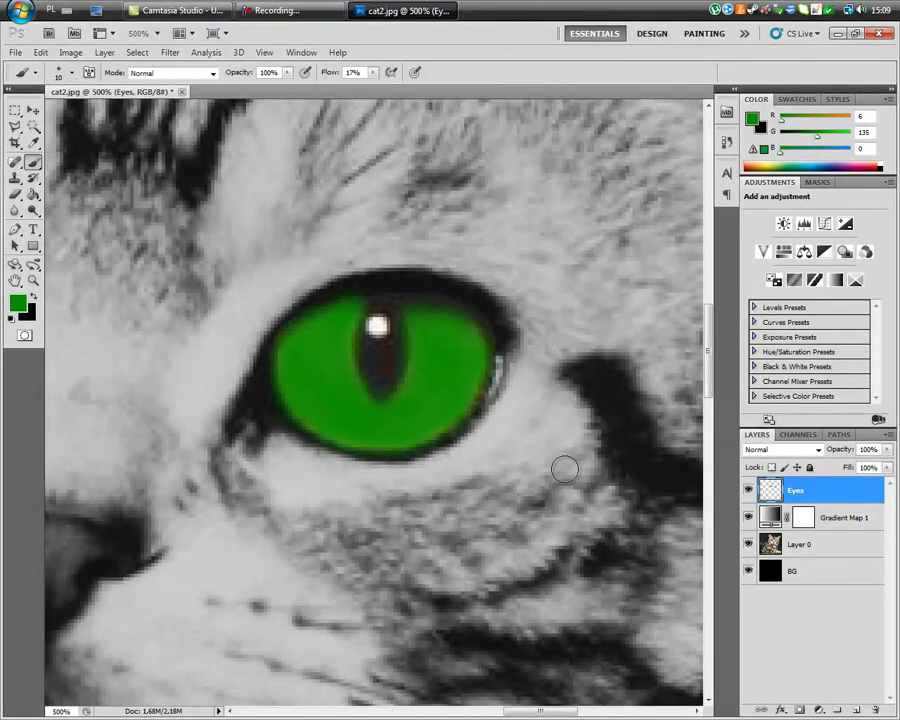
{"action": "key", "text": "ctrl+0"}
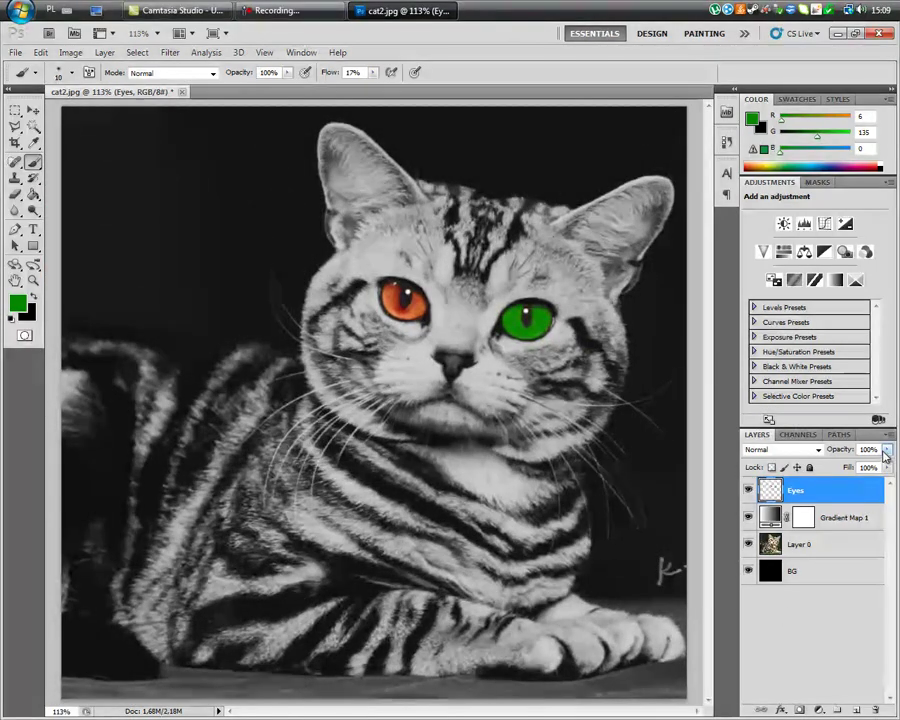
Try 41% Eyes opacity, then delete that change and the green brush strokes from History.
{"action": "mouse_move", "coordinate": [886, 449]}
{"action": "left_mouse_down"}
{"action": "mouse_move", "coordinate": [847, 466]}
{"action": "mouse_move", "coordinate": [884, 468]}
{"action": "left_mouse_up"}
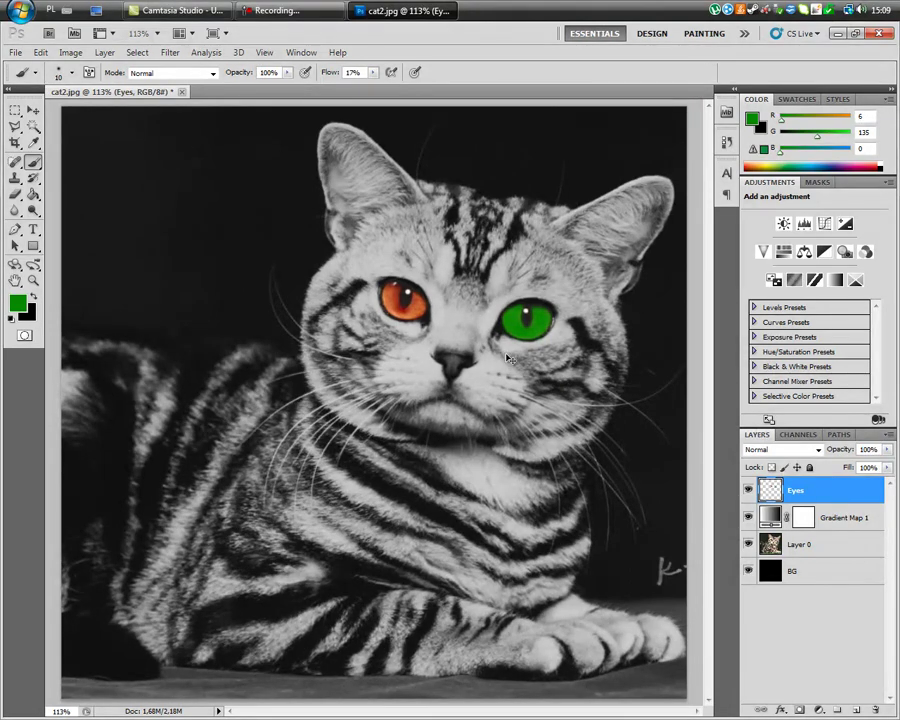
{"action": "left_click", "coordinate": [727, 141]}
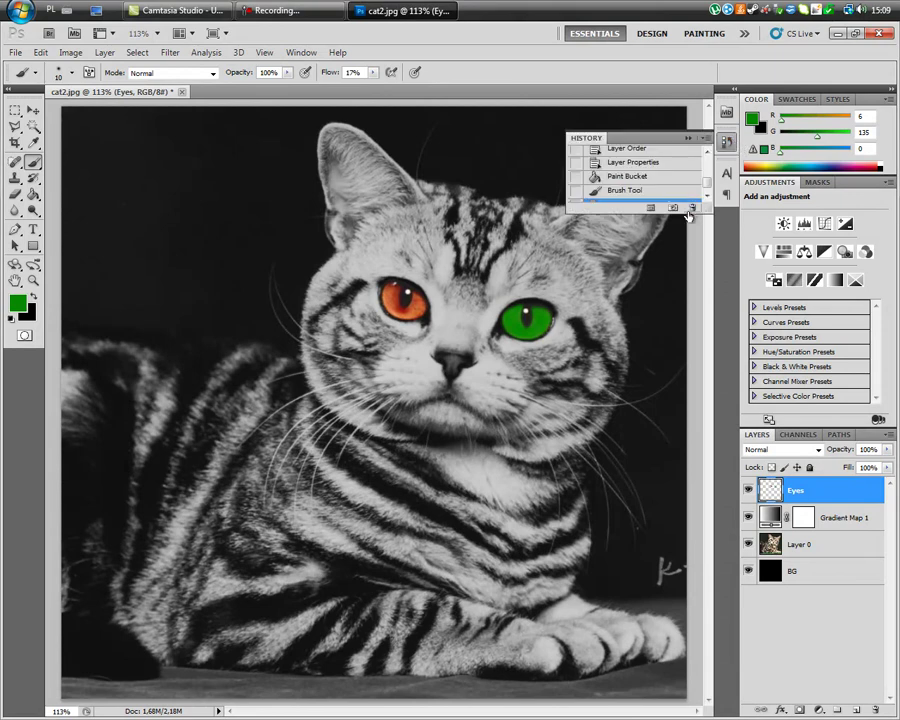
{"action": "scroll", "coordinate": [688, 212], "scroll_direction": "down", "scroll_amount": 1}
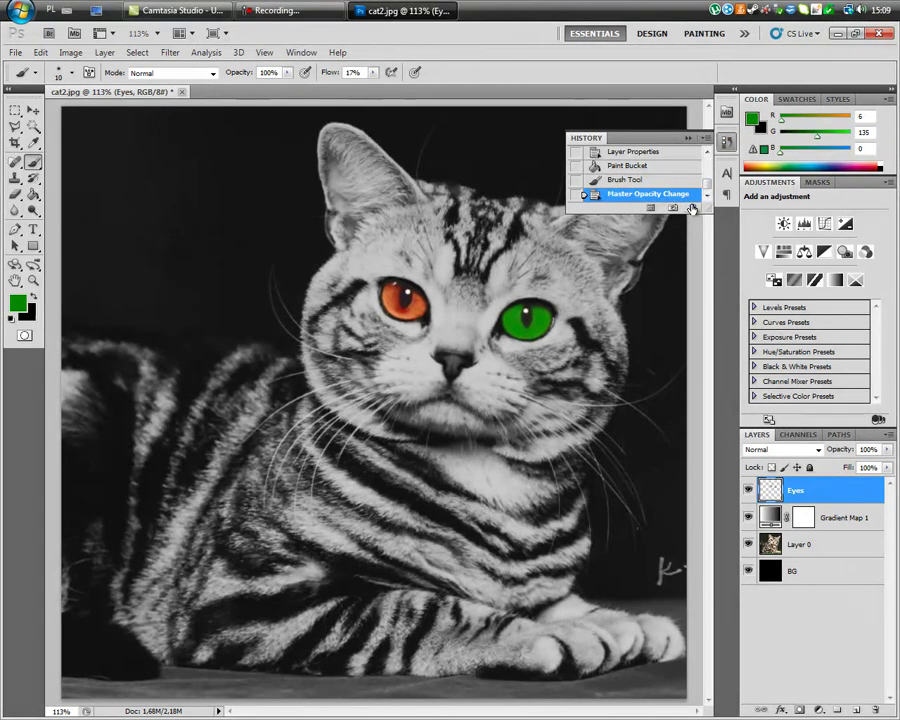
{"action": "left_click", "coordinate": [692, 208]}
{"action": "left_click", "coordinate": [692, 208]}
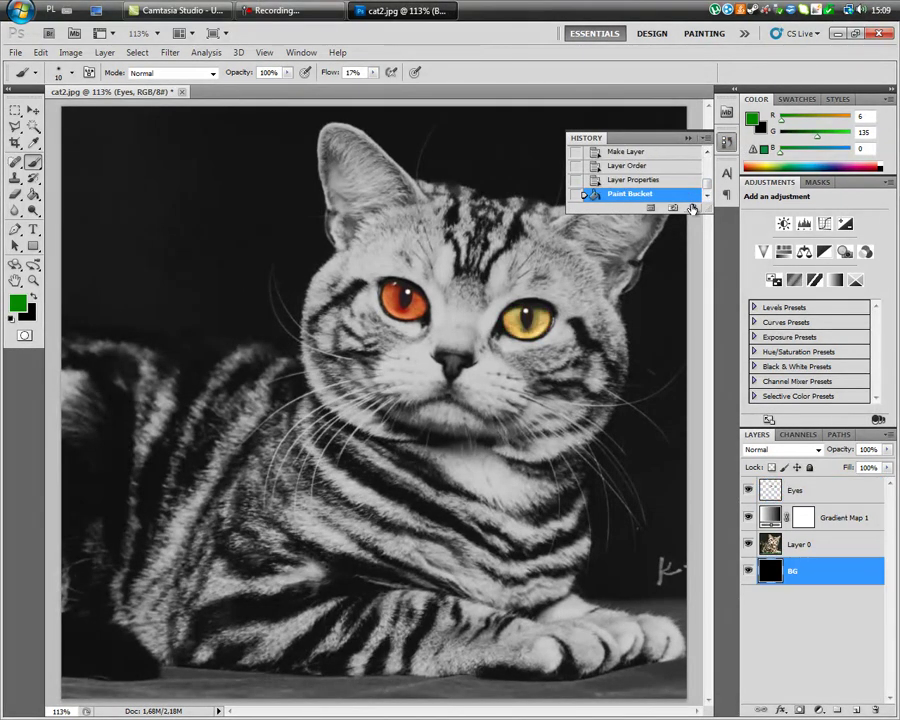
{"action": "left_click", "coordinate": [688, 139]}
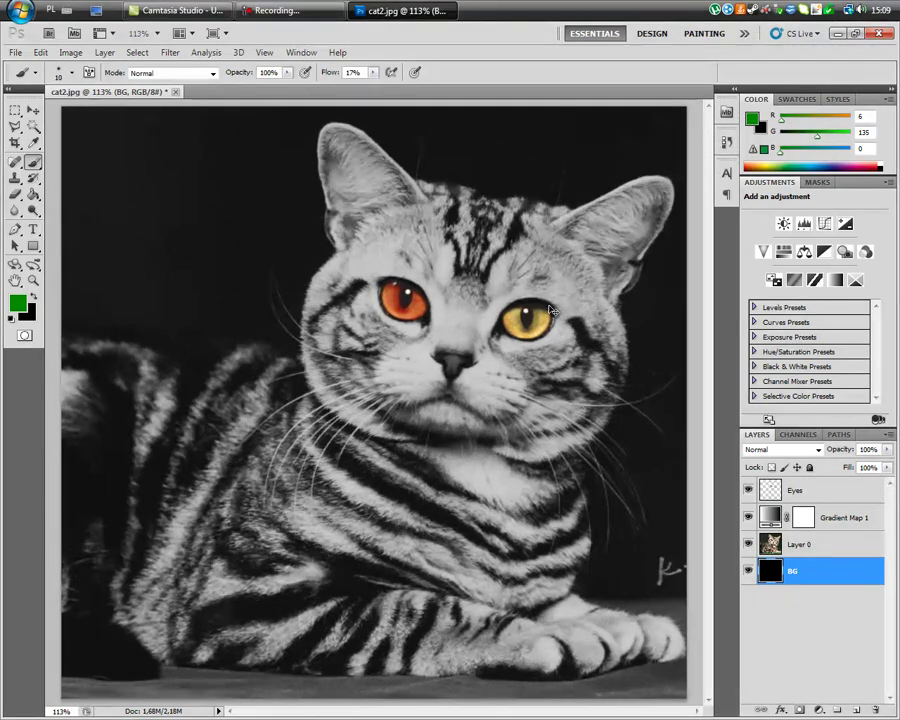
Select the Eyes layer and repaint the right iris green, then fit the whole image.
{"action": "key", "text": "ctrl+plus"}
{"action": "key", "text": "ctrl+plus"}
{"action": "key", "text": "ctrl+plus"}
{"action": "key", "text": "ctrl+plus"}
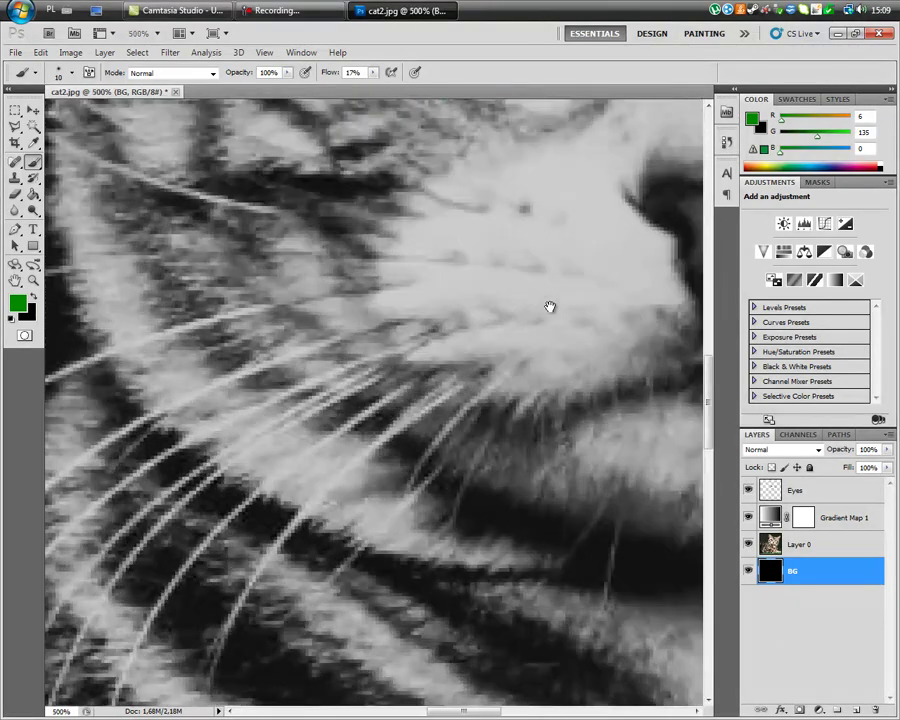
{"action": "mouse_move", "coordinate": [548, 304]}
{"action": "left_mouse_down"}
{"action": "mouse_move", "coordinate": [390, 376]}
{"action": "mouse_move", "coordinate": [274, 414]}
{"action": "mouse_move", "coordinate": [174, 401]}
{"action": "left_mouse_up"}
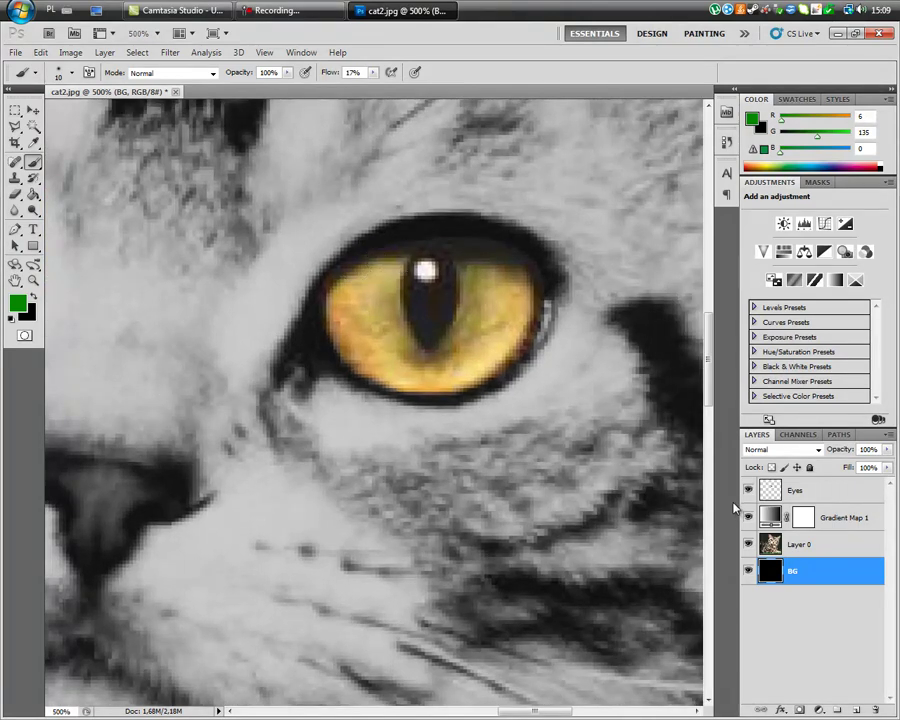
{"action": "left_click", "coordinate": [810, 490]}
{"action": "mouse_move", "coordinate": [396, 259]}
{"action": "left_mouse_down"}
{"action": "mouse_move", "coordinate": [364, 259]}
{"action": "mouse_move", "coordinate": [337, 295]}
{"action": "mouse_move", "coordinate": [343, 347]}
{"action": "mouse_move", "coordinate": [405, 383]}
{"action": "mouse_move", "coordinate": [471, 368]}
{"action": "mouse_move", "coordinate": [530, 308]}
{"action": "mouse_move", "coordinate": [520, 273]}
{"action": "mouse_move", "coordinate": [460, 263]}
{"action": "mouse_move", "coordinate": [464, 315]}
{"action": "mouse_move", "coordinate": [434, 350]}
{"action": "mouse_move", "coordinate": [397, 336]}
{"action": "mouse_move", "coordinate": [355, 300]}
{"action": "mouse_move", "coordinate": [386, 263]}
{"action": "mouse_move", "coordinate": [345, 290]}
{"action": "mouse_move", "coordinate": [364, 346]}
{"action": "mouse_move", "coordinate": [412, 362]}
{"action": "mouse_move", "coordinate": [460, 350]}
{"action": "mouse_move", "coordinate": [510, 320]}
{"action": "mouse_move", "coordinate": [497, 284]}
{"action": "mouse_move", "coordinate": [482, 293]}
{"action": "mouse_move", "coordinate": [462, 346]}
{"action": "mouse_move", "coordinate": [396, 356]}
{"action": "mouse_move", "coordinate": [373, 309]}
{"action": "mouse_move", "coordinate": [376, 293]}
{"action": "mouse_move", "coordinate": [385, 320]}
{"action": "mouse_move", "coordinate": [515, 307]}
{"action": "mouse_move", "coordinate": [511, 295]}
{"action": "mouse_move", "coordinate": [416, 376]}
{"action": "mouse_move", "coordinate": [466, 372]}
{"action": "mouse_move", "coordinate": [516, 293]}
{"action": "mouse_move", "coordinate": [498, 320]}
{"action": "mouse_move", "coordinate": [518, 315]}
{"action": "mouse_move", "coordinate": [524, 302]}
{"action": "mouse_move", "coordinate": [486, 352]}
{"action": "mouse_move", "coordinate": [517, 292]}
{"action": "mouse_move", "coordinate": [482, 354]}
{"action": "left_mouse_up"}
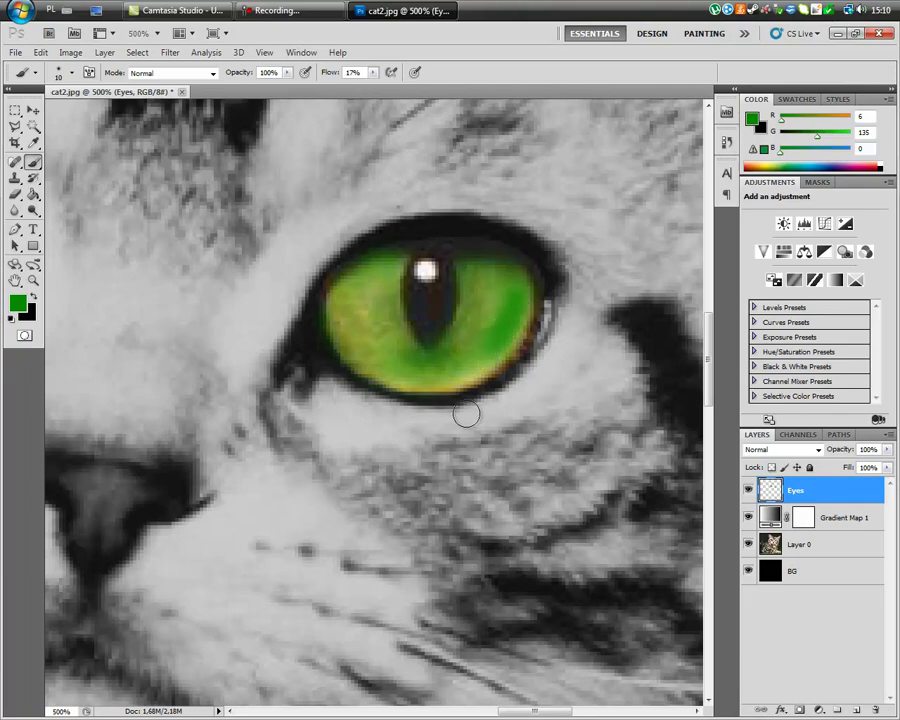
{"action": "key", "text": "ctrl+0"}
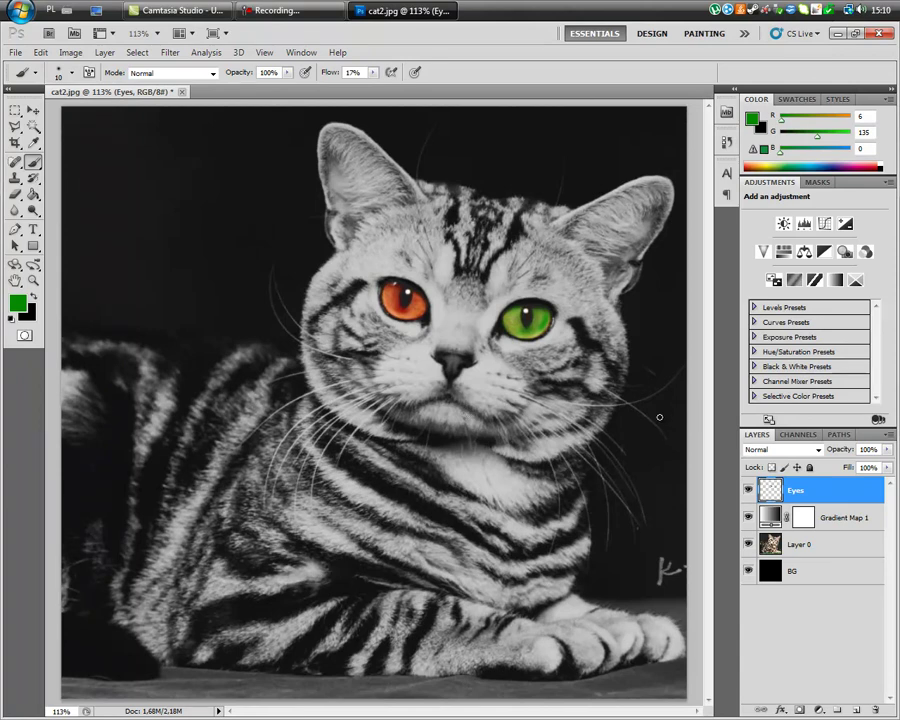
Hide Gradient Map 1 and Layer 0 to view the painted eyes alone, then the colour photo.
{"action": "left_click", "coordinate": [749, 546]}
{"action": "left_click", "coordinate": [748, 517]}
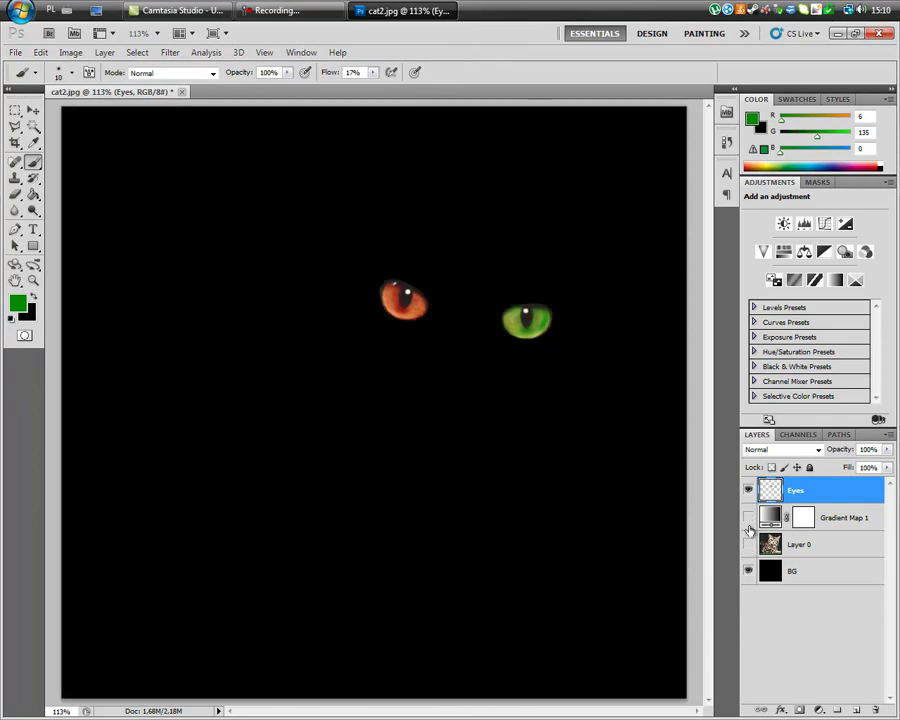
{"action": "left_click", "coordinate": [758, 612]}
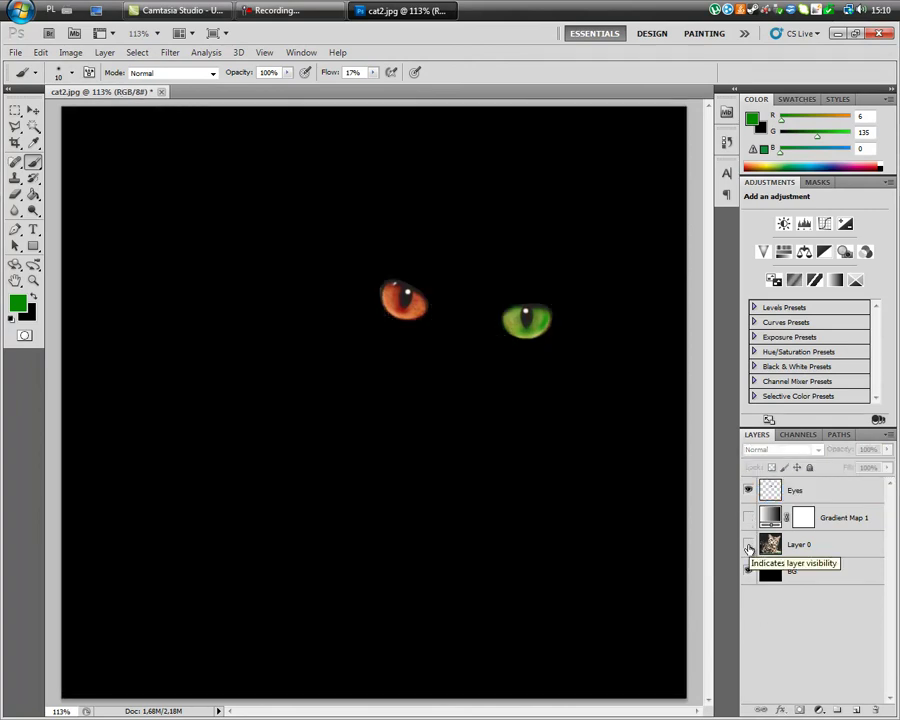
{"action": "left_click", "coordinate": [748, 546]}
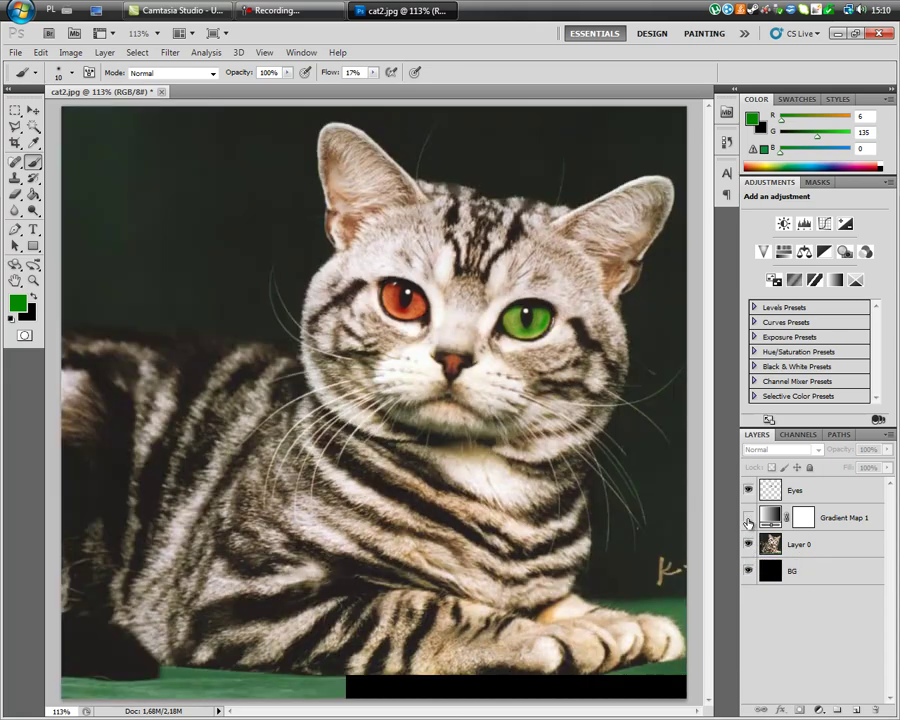
{"action": "left_click", "coordinate": [748, 518]}
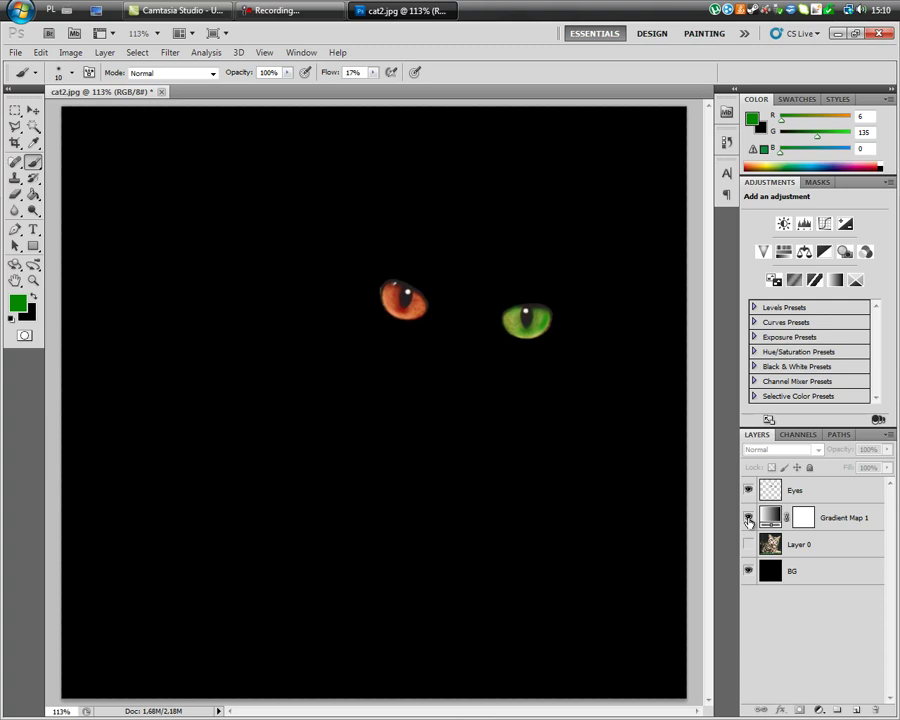
Restore all layer visibility, select the BG layer and show the new adjustment layer list.
{"action": "left_click", "coordinate": [748, 518]}
{"action": "left_click", "coordinate": [748, 518]}
{"action": "left_click", "coordinate": [748, 545]}
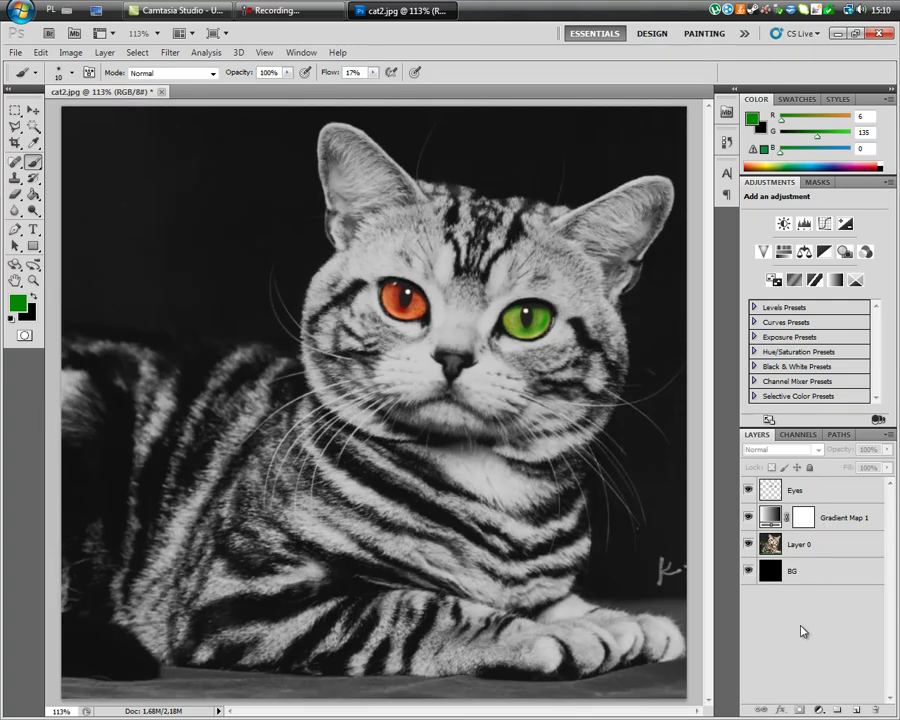
{"action": "left_click", "coordinate": [799, 580]}
{"action": "left_click", "coordinate": [820, 711]}
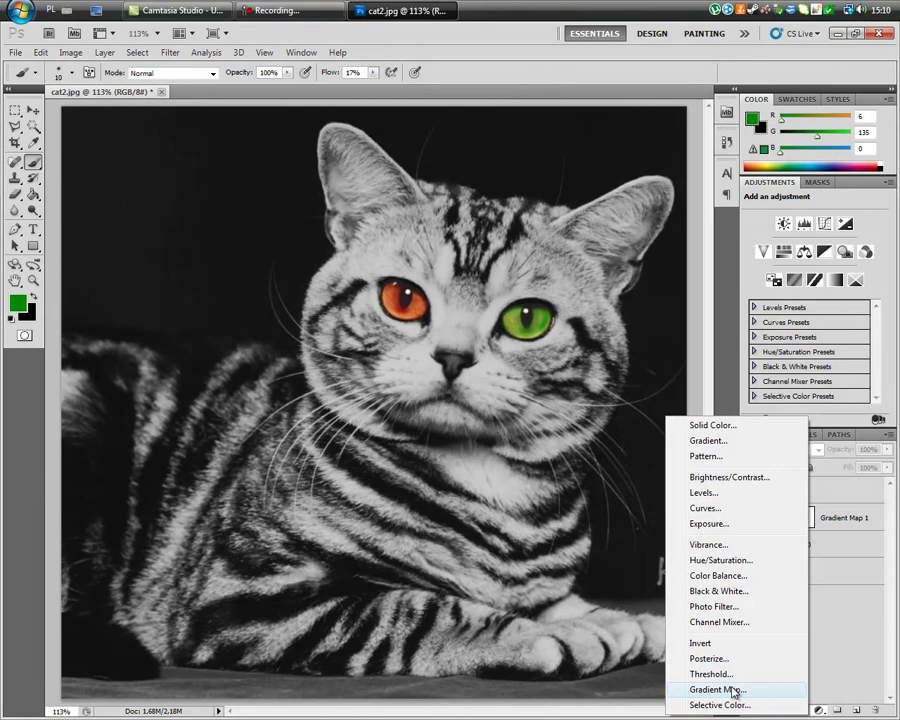
Add a Black & White adjustment layer, undo it, and select Layer 0.
{"action": "left_click", "coordinate": [718, 591]}
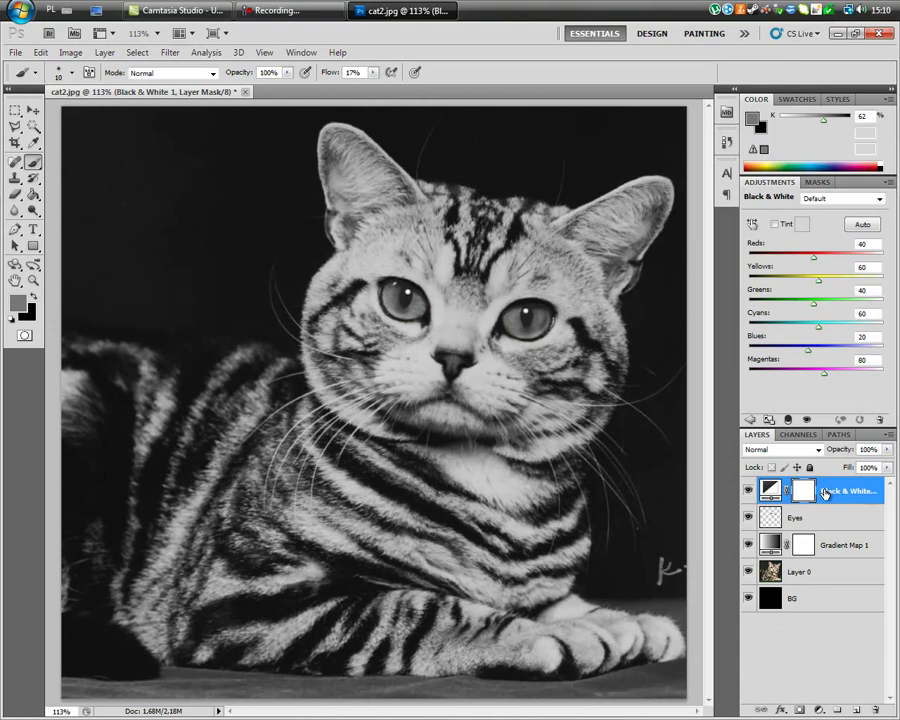
{"action": "key", "text": "ctrl+z"}
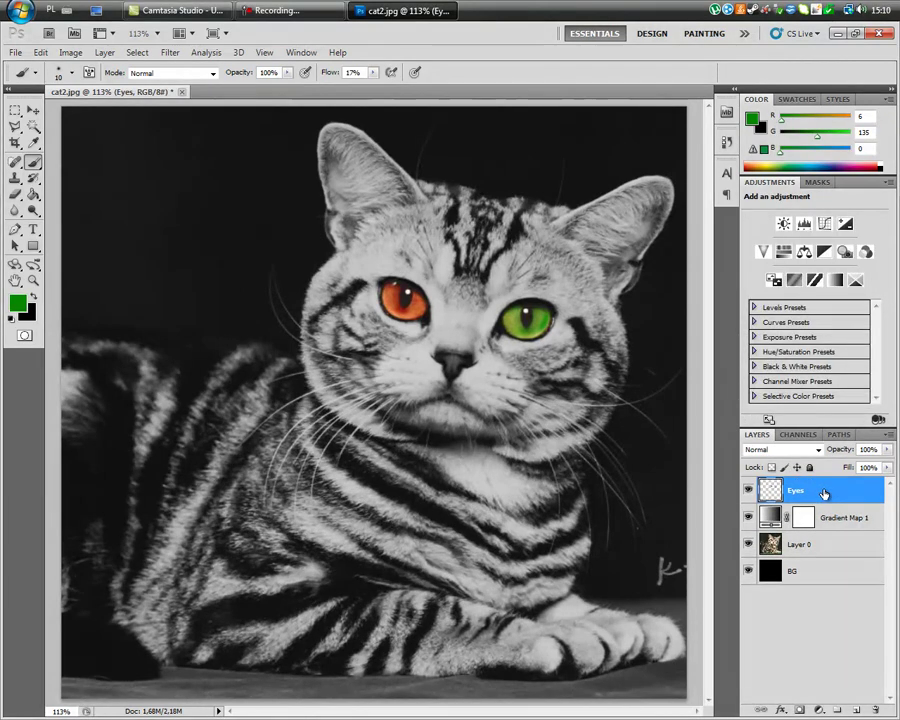
{"action": "left_click", "coordinate": [799, 621]}
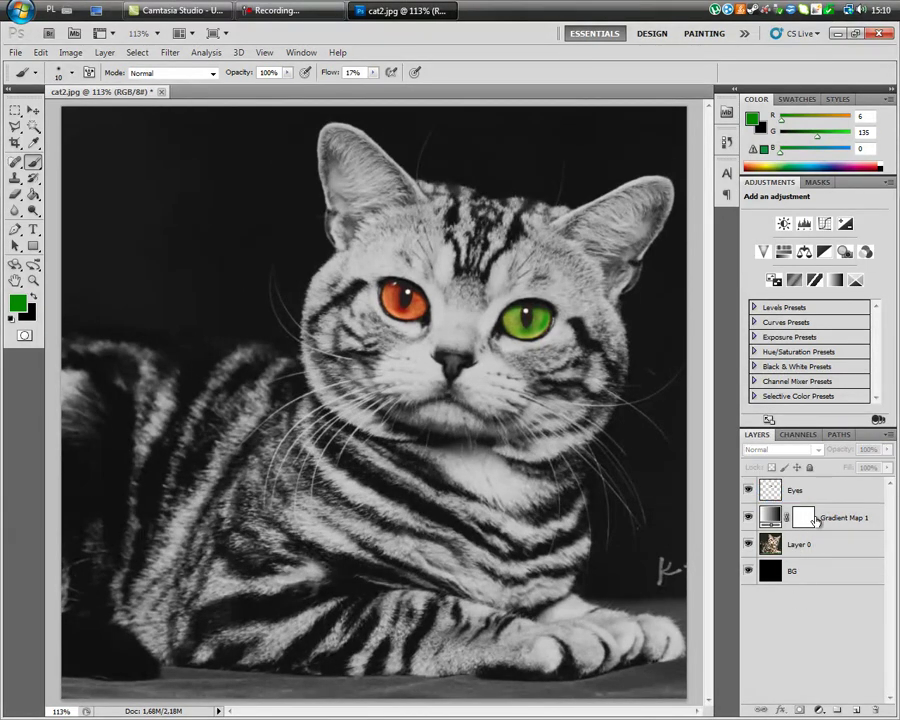
{"action": "left_click", "coordinate": [815, 517]}
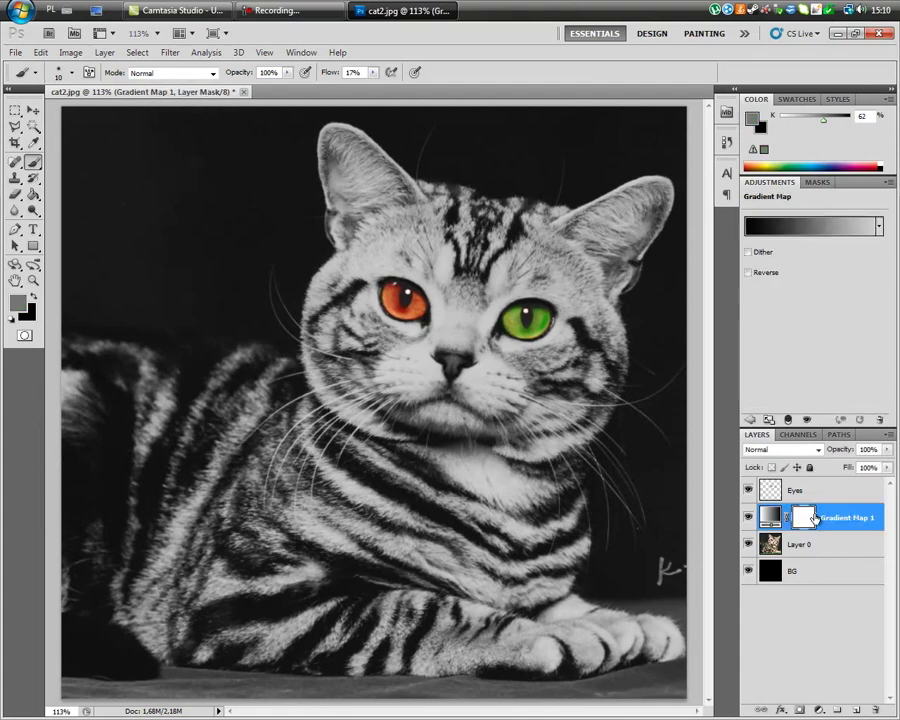
{"action": "left_click_drag", "start_coordinate": [815, 517], "coordinate": [808, 521]}
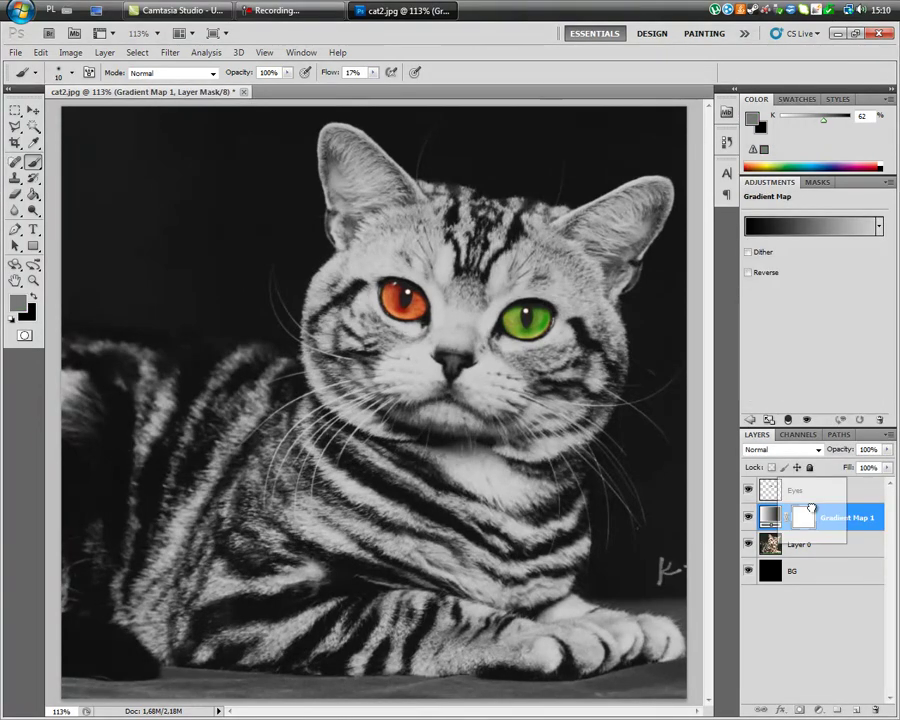
{"action": "left_click", "coordinate": [800, 544]}
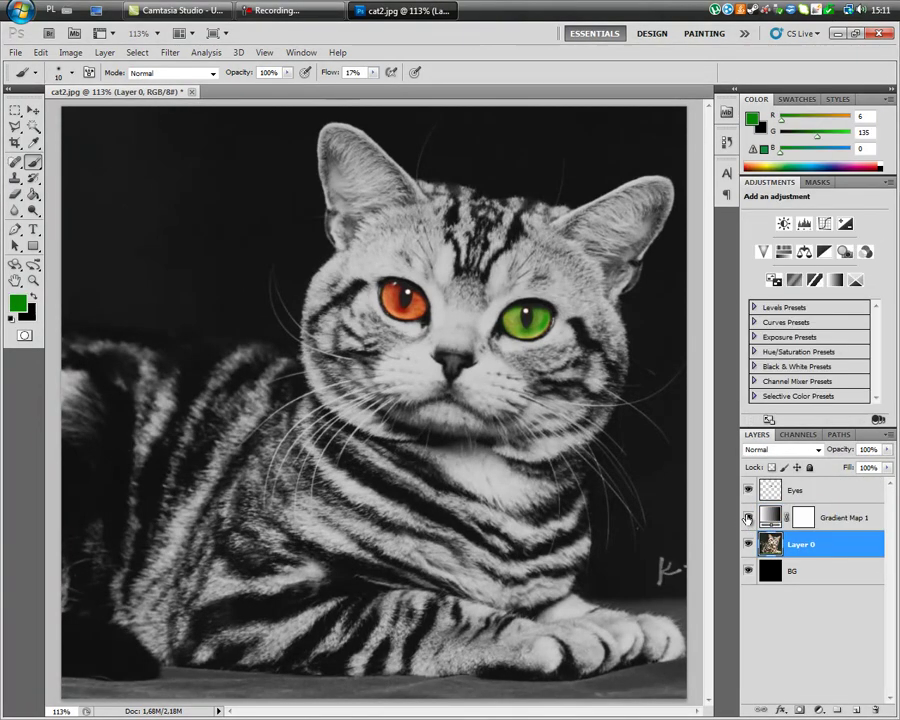
Compare Gradient Map 1 on and off, leaving it and the Eyes layer hidden.
{"action": "left_click", "coordinate": [748, 517]}
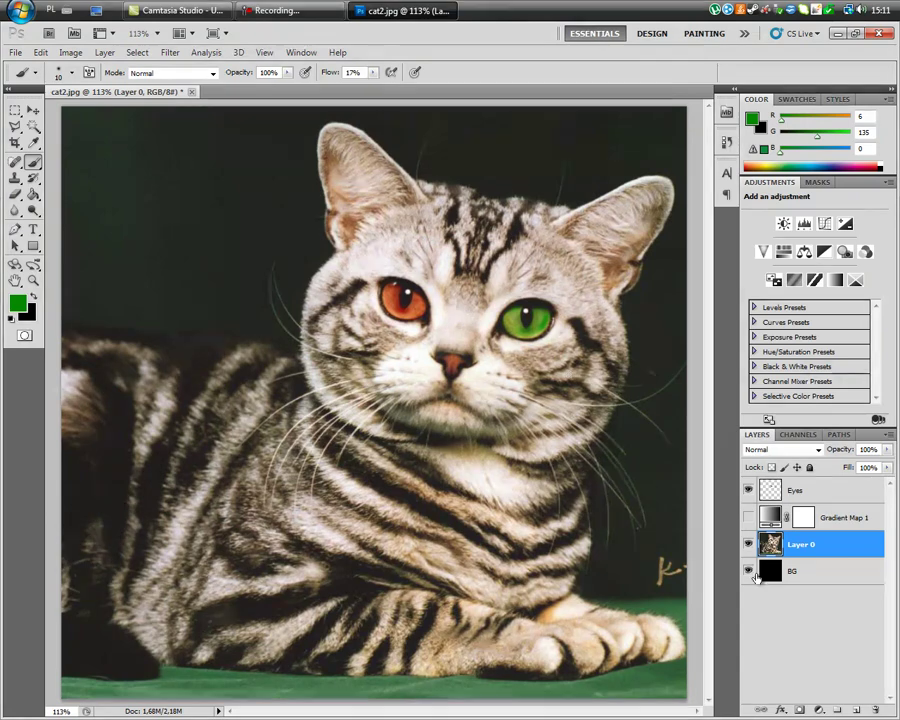
{"action": "left_click", "coordinate": [748, 517]}
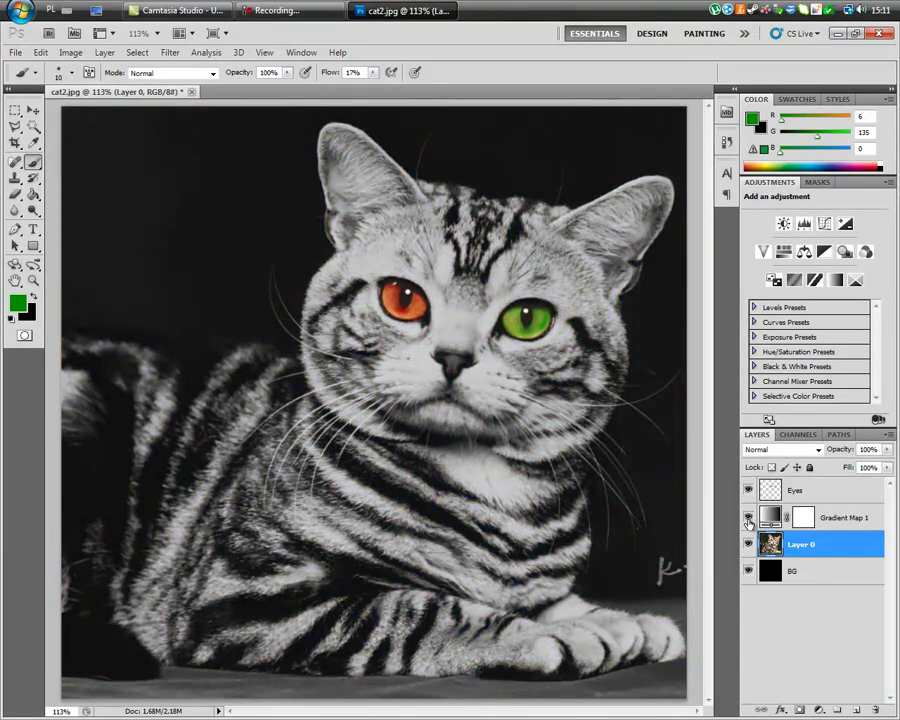
{"action": "left_click", "coordinate": [748, 517]}
{"action": "left_click", "coordinate": [748, 517]}
{"action": "left_click", "coordinate": [748, 517]}
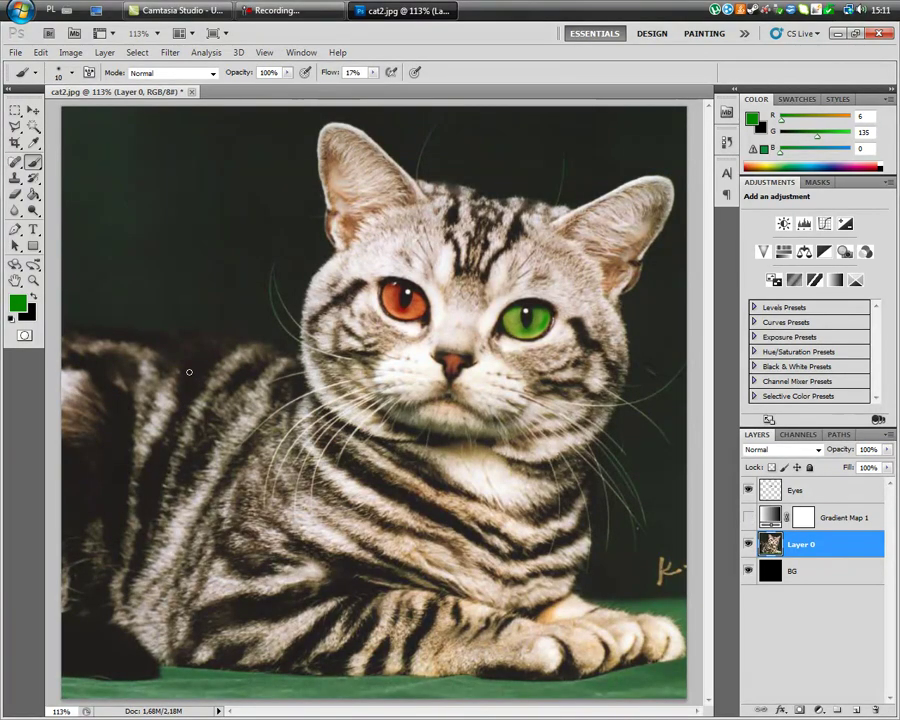
{"action": "left_click", "coordinate": [748, 491]}
{"action": "key", "text": "ctrl+plus"}
Brush green over the left iris directly on Layer 0, then show Gradient Map 1 again.
{"action": "key", "text": "ctrl+plus"}
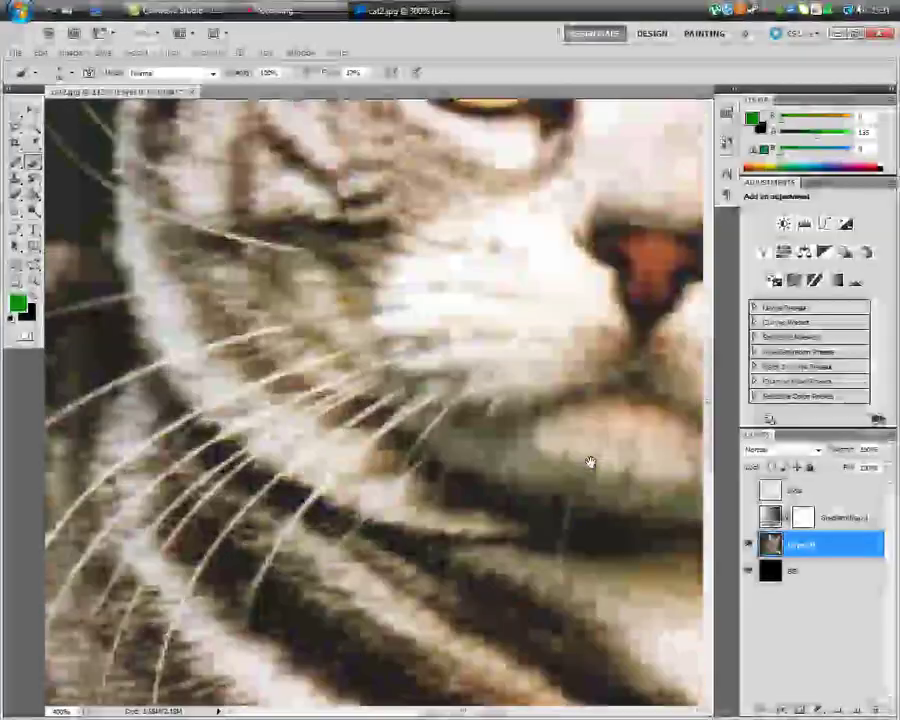
{"action": "key", "text": "ctrl+plus"}
{"action": "mouse_move", "coordinate": [580, 464]}
{"action": "left_mouse_down"}
{"action": "mouse_move", "coordinate": [341, 537]}
{"action": "mouse_move", "coordinate": [285, 588]}
{"action": "left_mouse_up"}
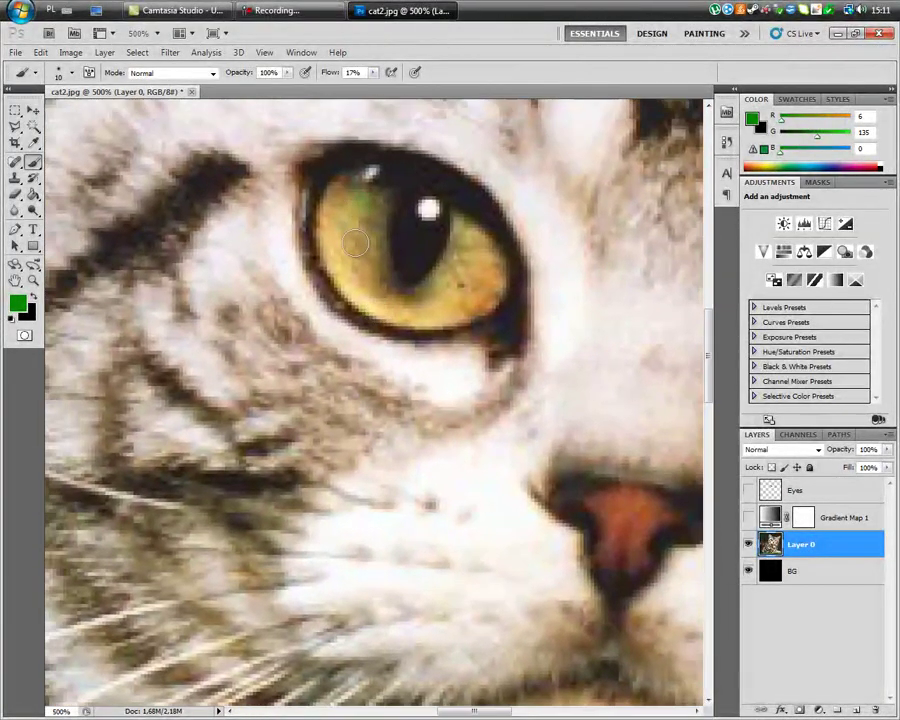
{"action": "left_click_drag", "start_coordinate": [340, 195], "coordinate": [360, 262]}
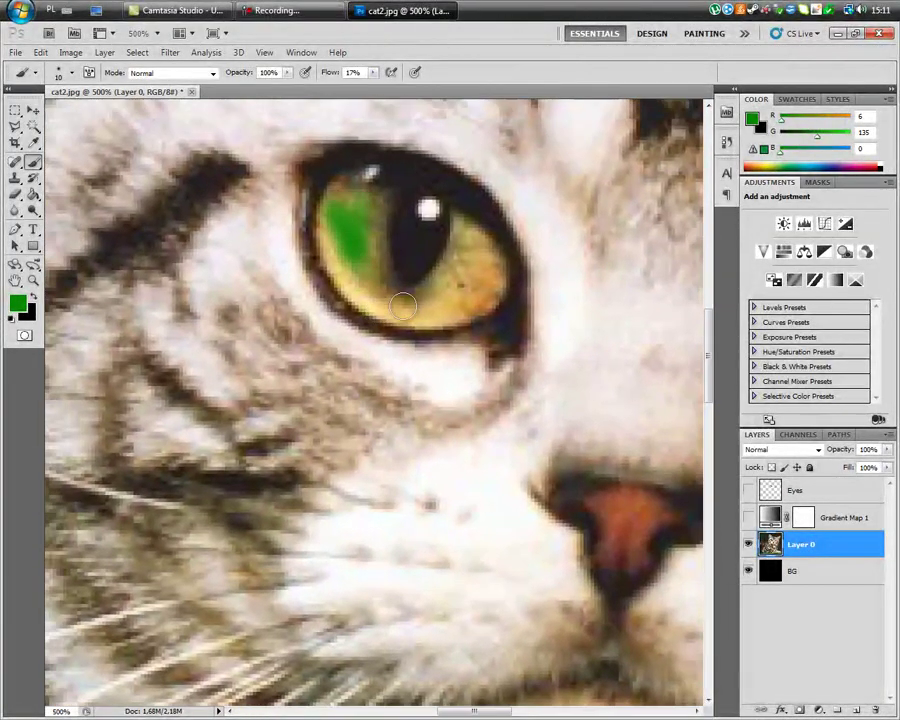
{"action": "mouse_move", "coordinate": [402, 307]}
{"action": "left_mouse_down"}
{"action": "mouse_move", "coordinate": [450, 221]}
{"action": "mouse_move", "coordinate": [485, 293]}
{"action": "mouse_move", "coordinate": [422, 305]}
{"action": "mouse_move", "coordinate": [318, 238]}
{"action": "mouse_move", "coordinate": [374, 237]}
{"action": "mouse_move", "coordinate": [388, 291]}
{"action": "mouse_move", "coordinate": [470, 255]}
{"action": "mouse_move", "coordinate": [430, 303]}
{"action": "left_mouse_up"}
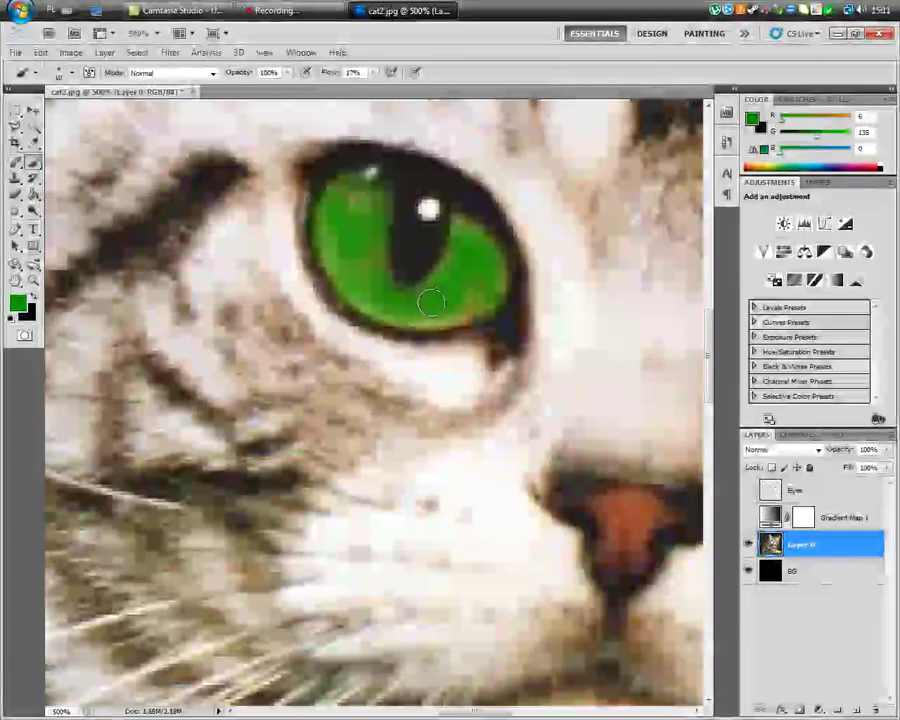
{"action": "key", "text": "ctrl+0"}
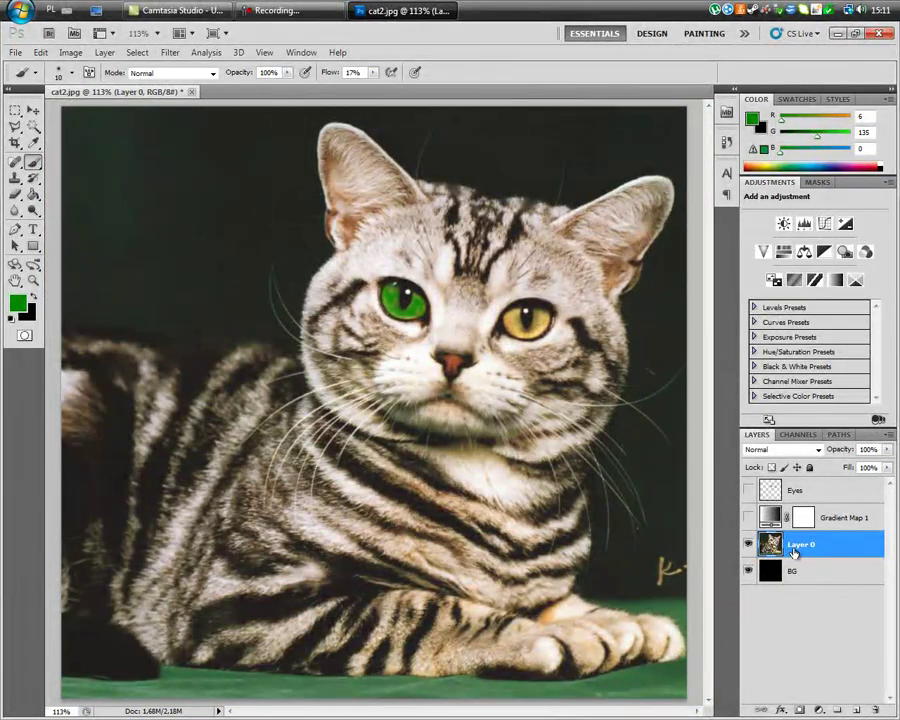
{"action": "left_click", "coordinate": [748, 517]}
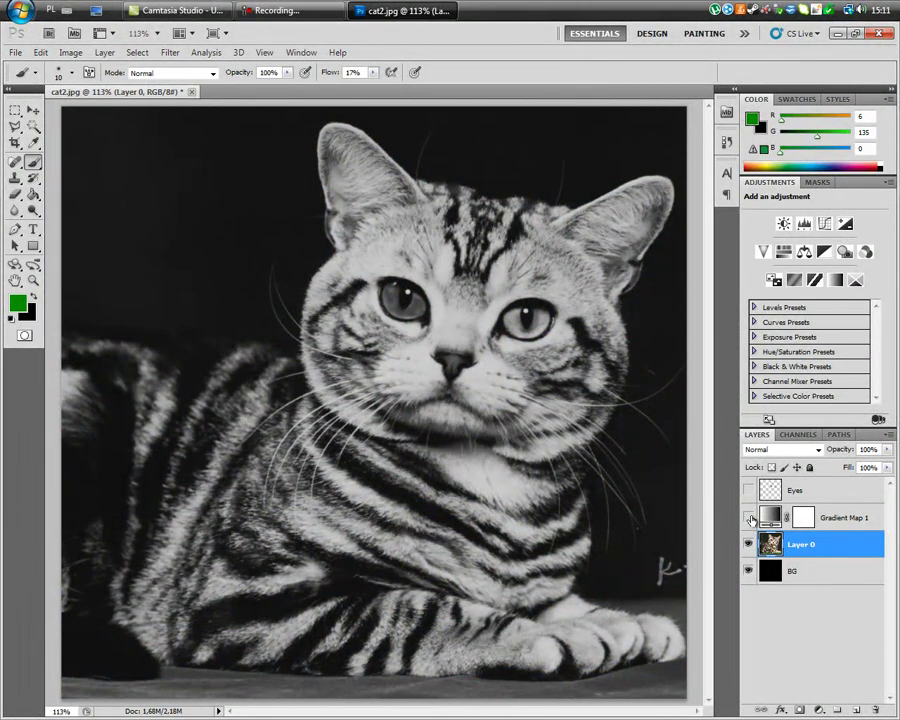
Undo the green paint on Layer 0 and make Gradient Map 1 and Eyes visible again.
{"action": "left_click", "coordinate": [749, 517]}
{"action": "key", "text": "ctrl+z"}
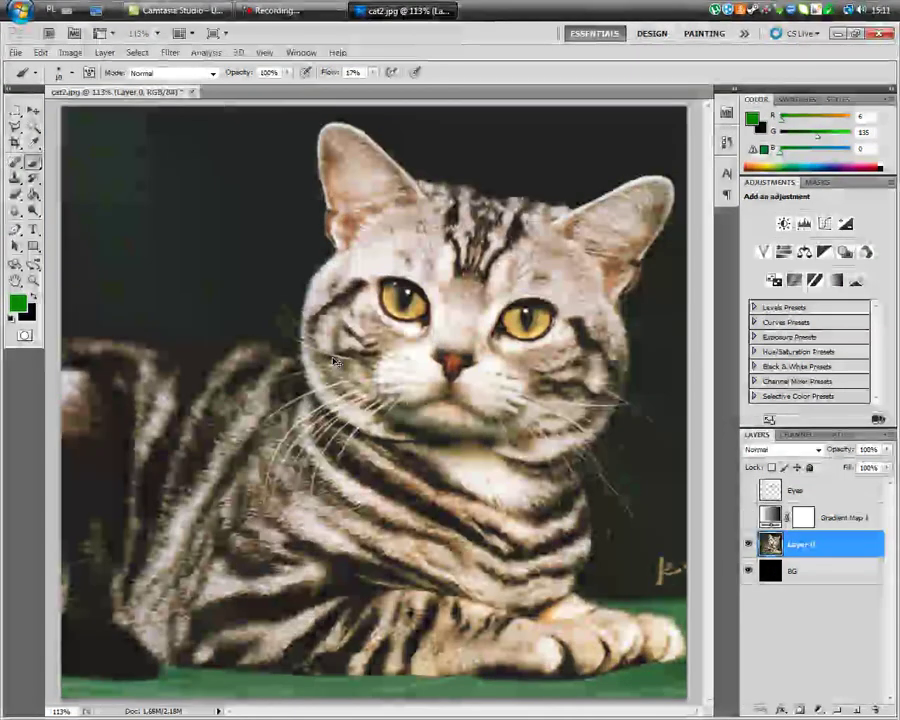
{"action": "left_click", "coordinate": [749, 517]}
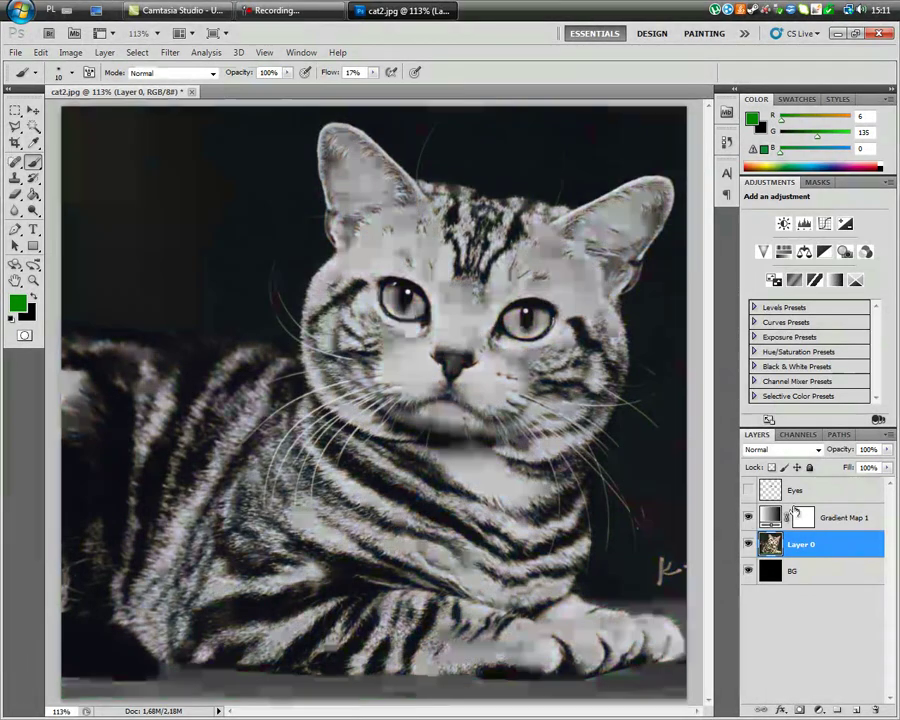
{"action": "left_click", "coordinate": [749, 490]}
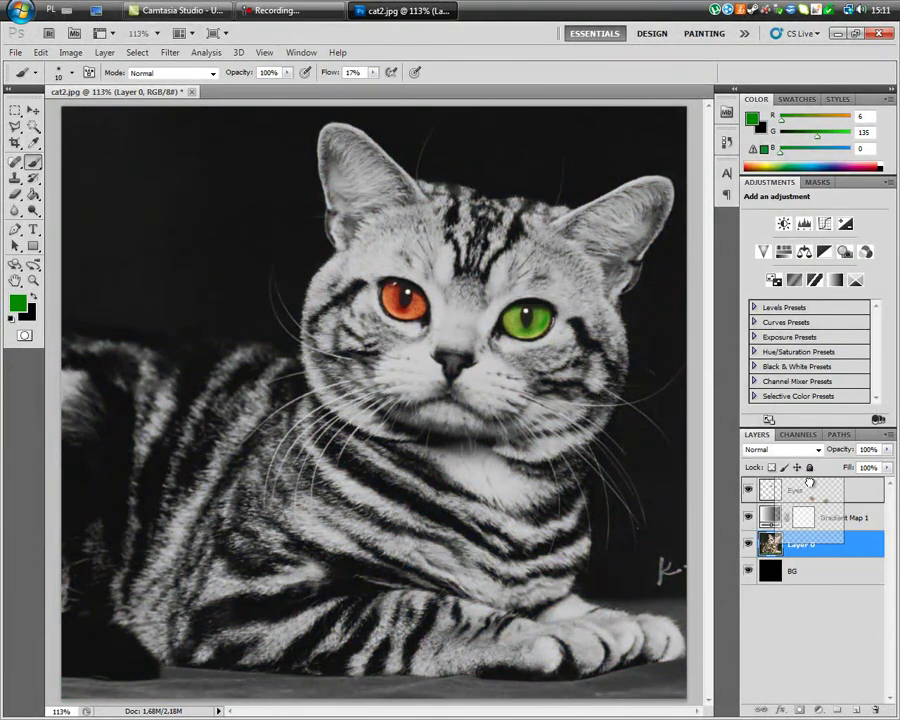
Move Gradient Map 1 above Eyes and back, leaving Eyes on top, then deselect layers.
{"action": "left_click_drag", "start_coordinate": [809, 484], "coordinate": [808, 518]}
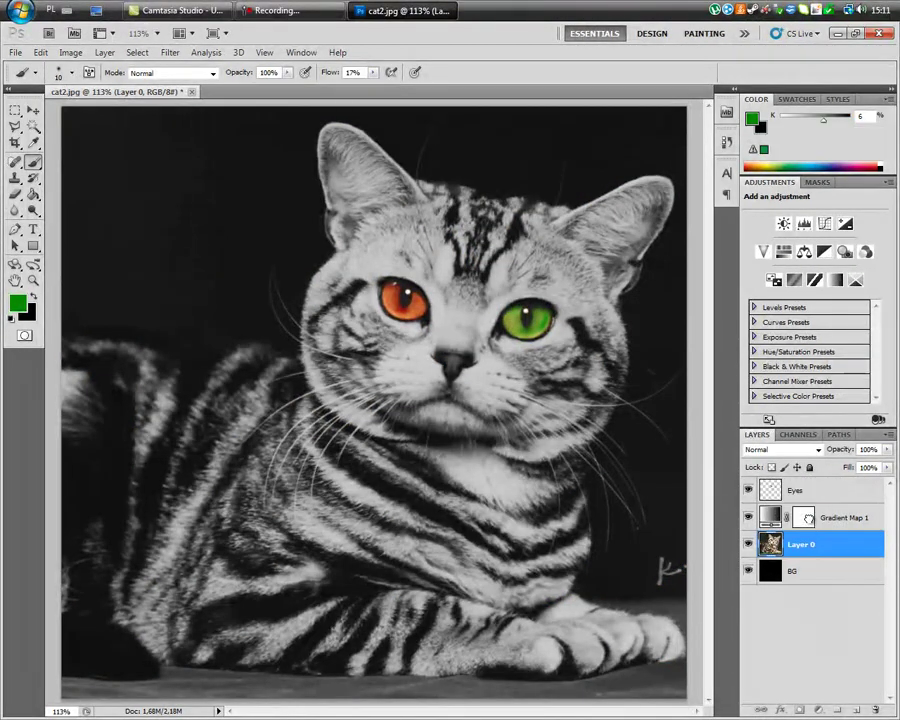
{"action": "left_click", "coordinate": [807, 520]}
{"action": "left_click_drag", "start_coordinate": [826, 517], "coordinate": [826, 490]}
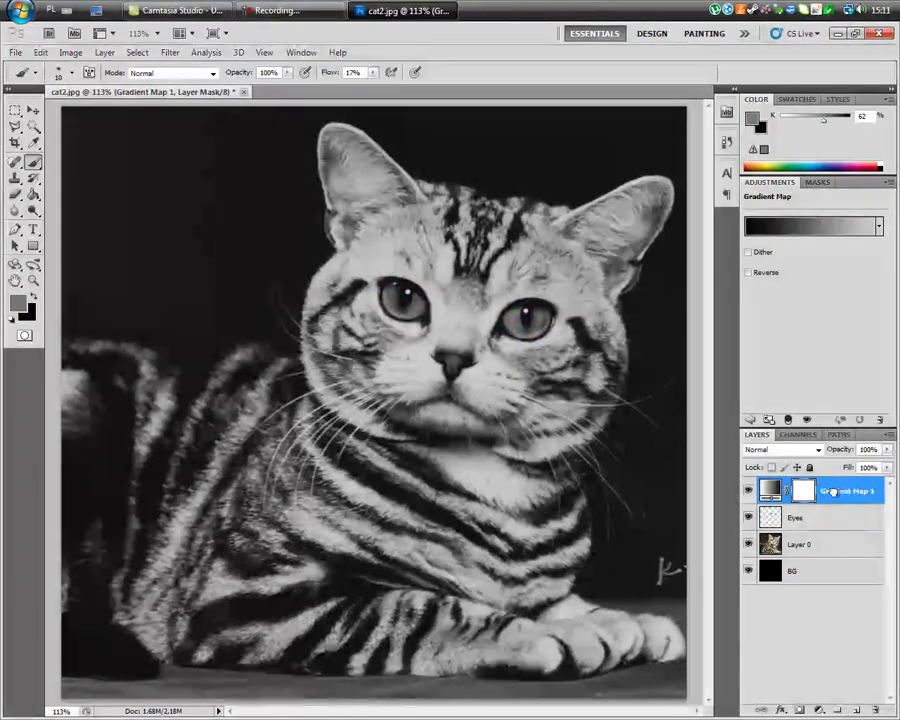
{"action": "left_click_drag", "start_coordinate": [832, 520], "coordinate": [824, 482]}
{"action": "left_click", "coordinate": [828, 657]}
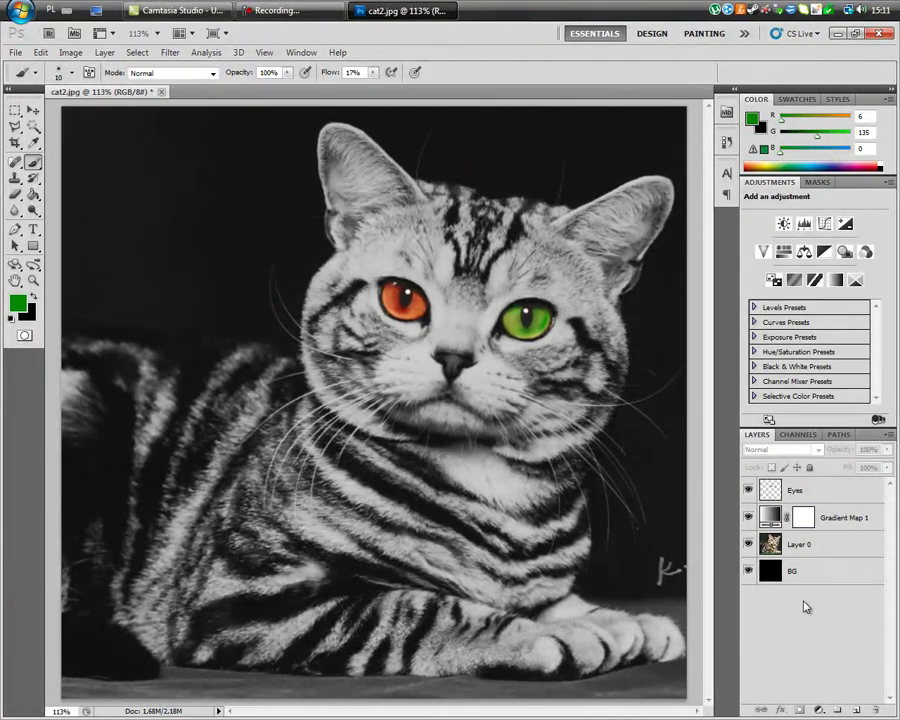
Bring up the Camtasia recorder's Pause and Stop controls from the taskbar.
{"action": "left_click", "coordinate": [282, 10]}
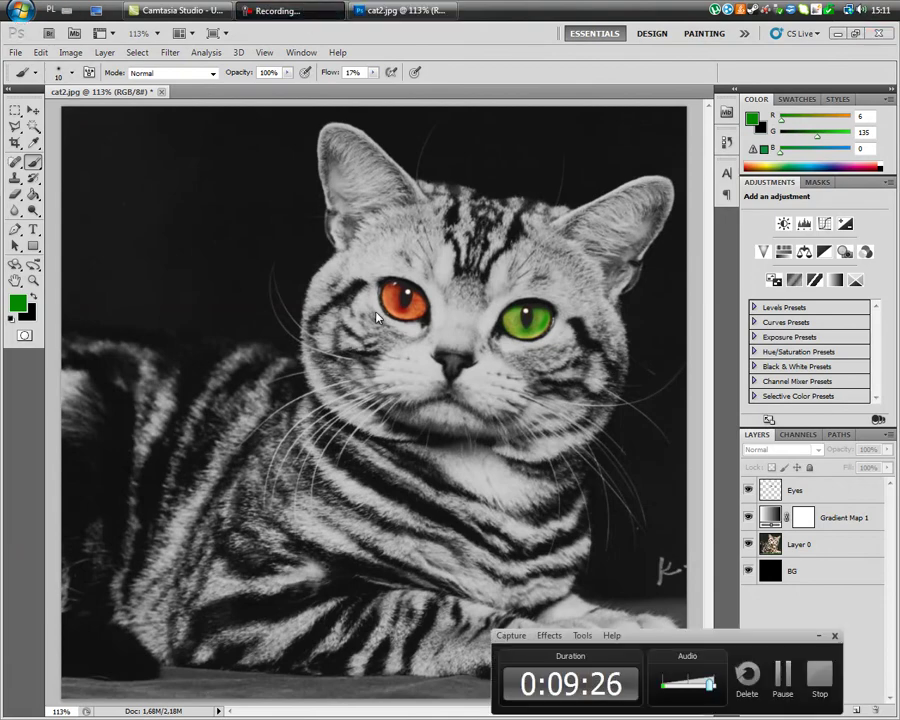